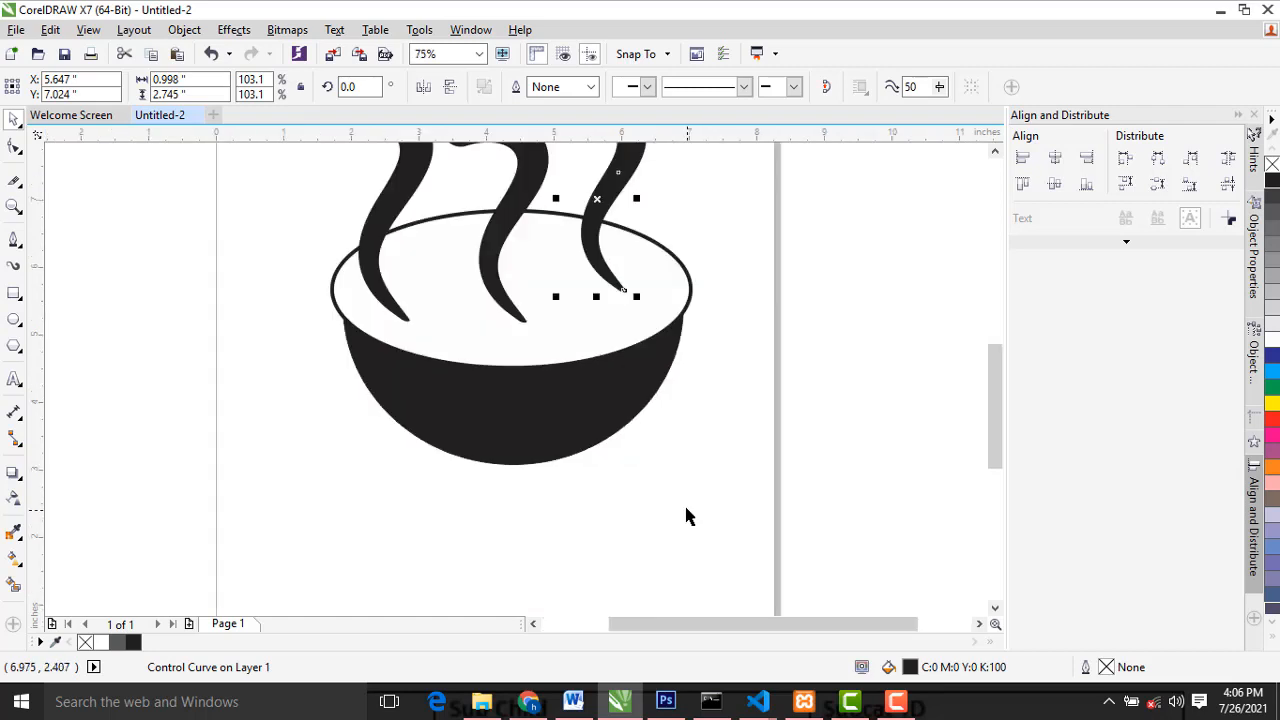
Step: Move the whole finished steaming bowl drawing off the page into the empty area to its left
scroll(686, 514, "down", 1)
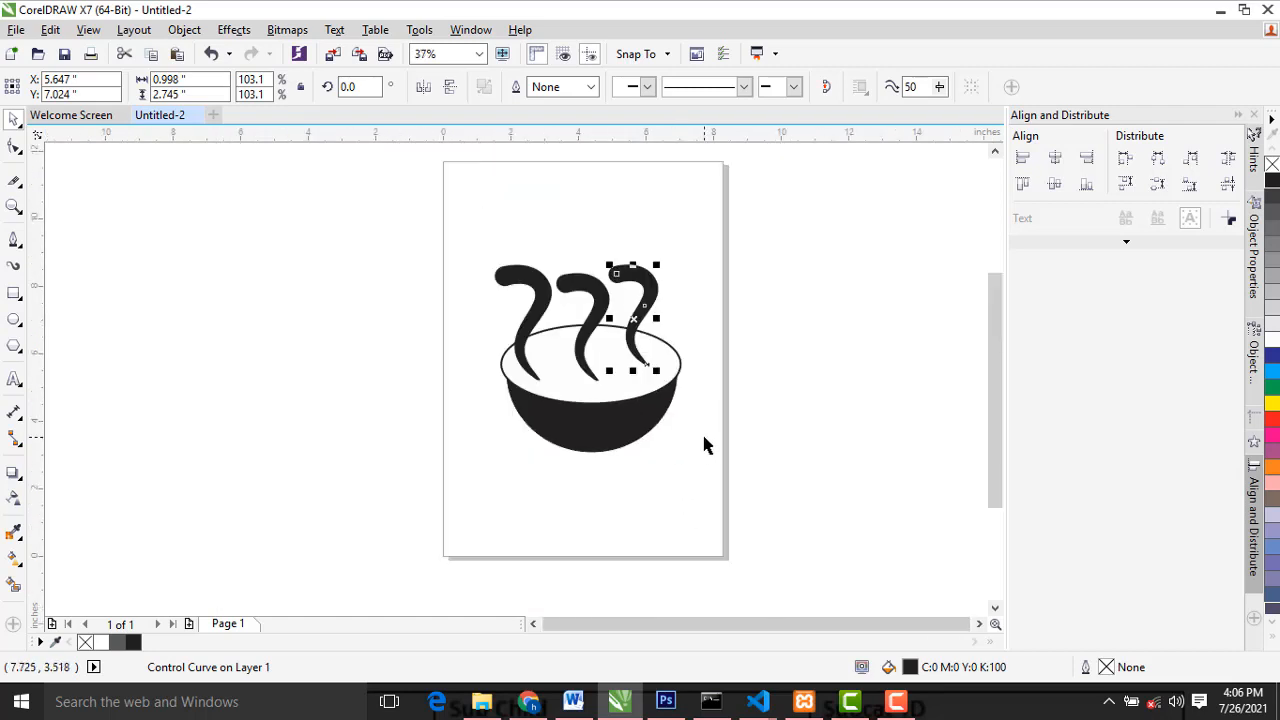
left_click(704, 446)
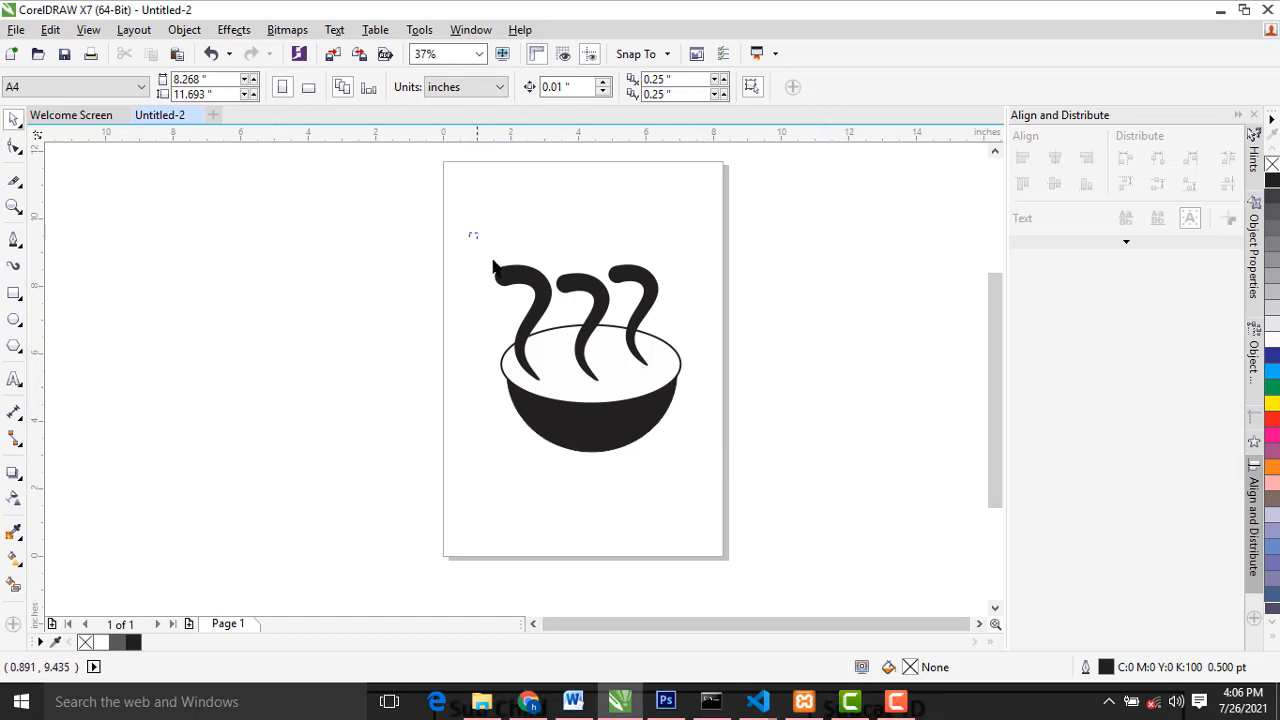
left_click_drag(493, 264, 759, 482)
left_click_drag(621, 437, 318, 403)
left_click(176, 421)
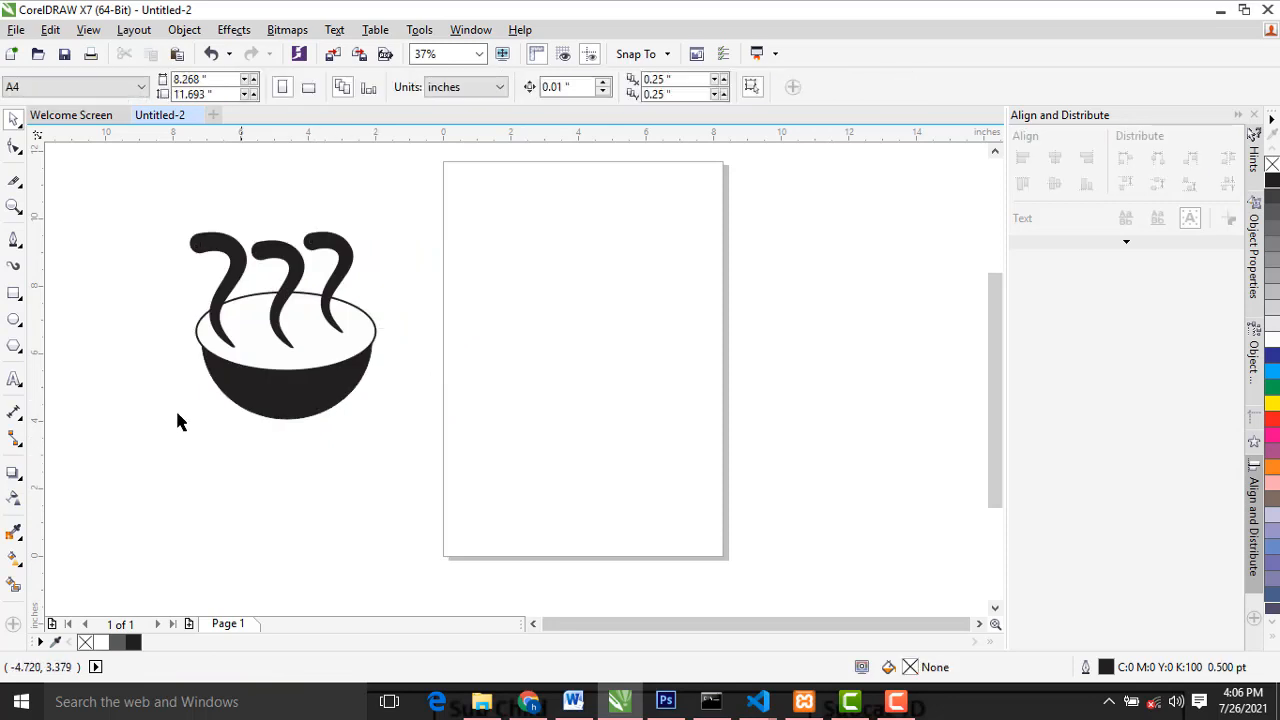
Step: Draw a circle about 4.54 inches in diameter in the middle of the blank page with the Ellipse tool
left_click(265, 405)
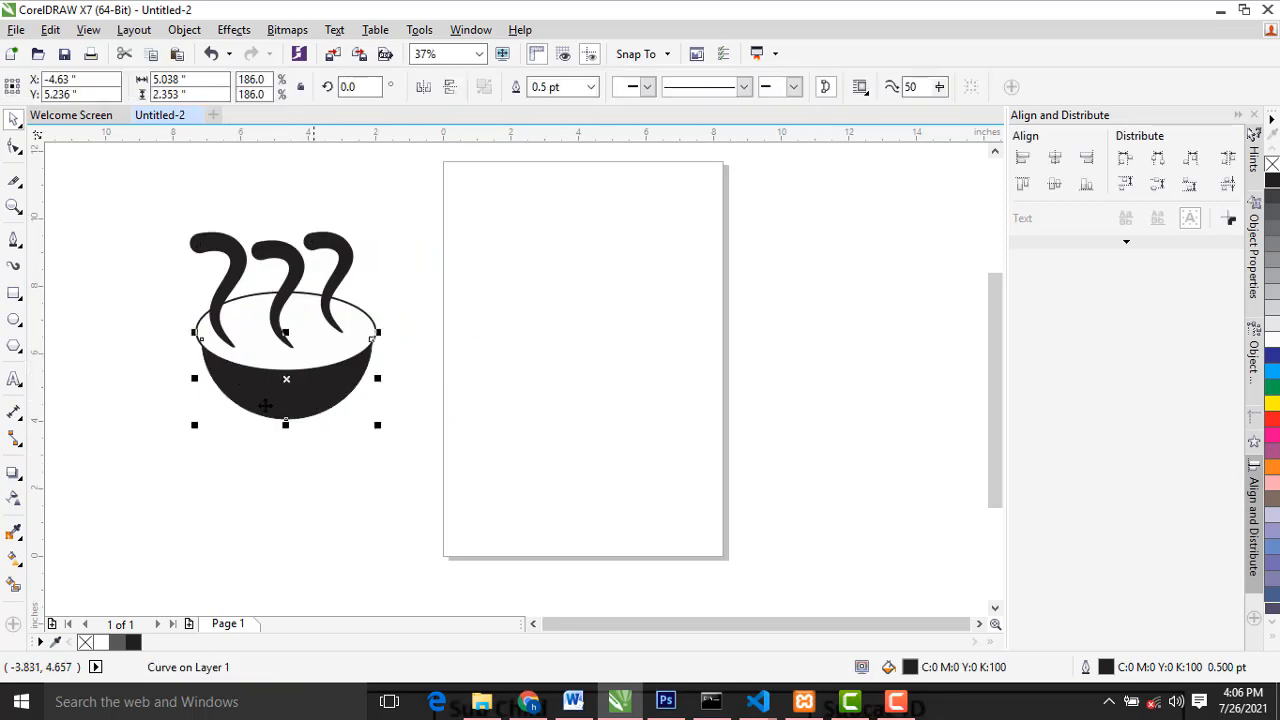
left_click(14, 324)
left_click(15, 324)
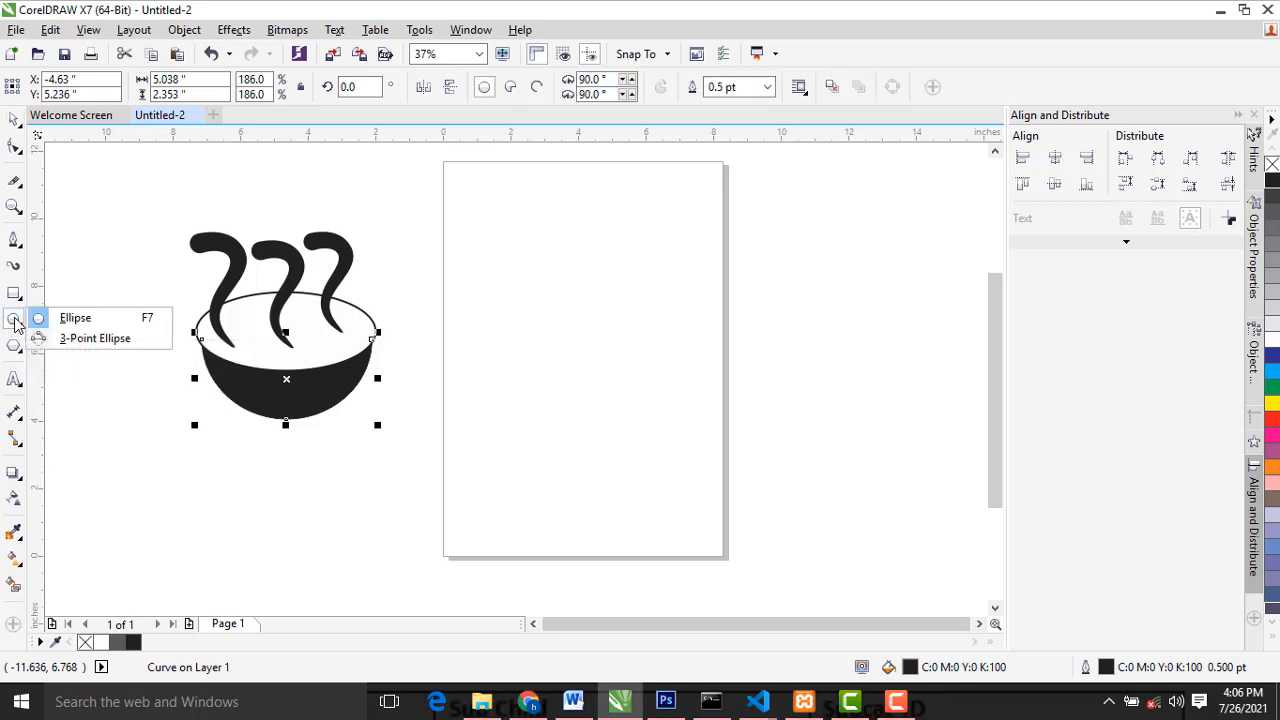
left_click(60, 318)
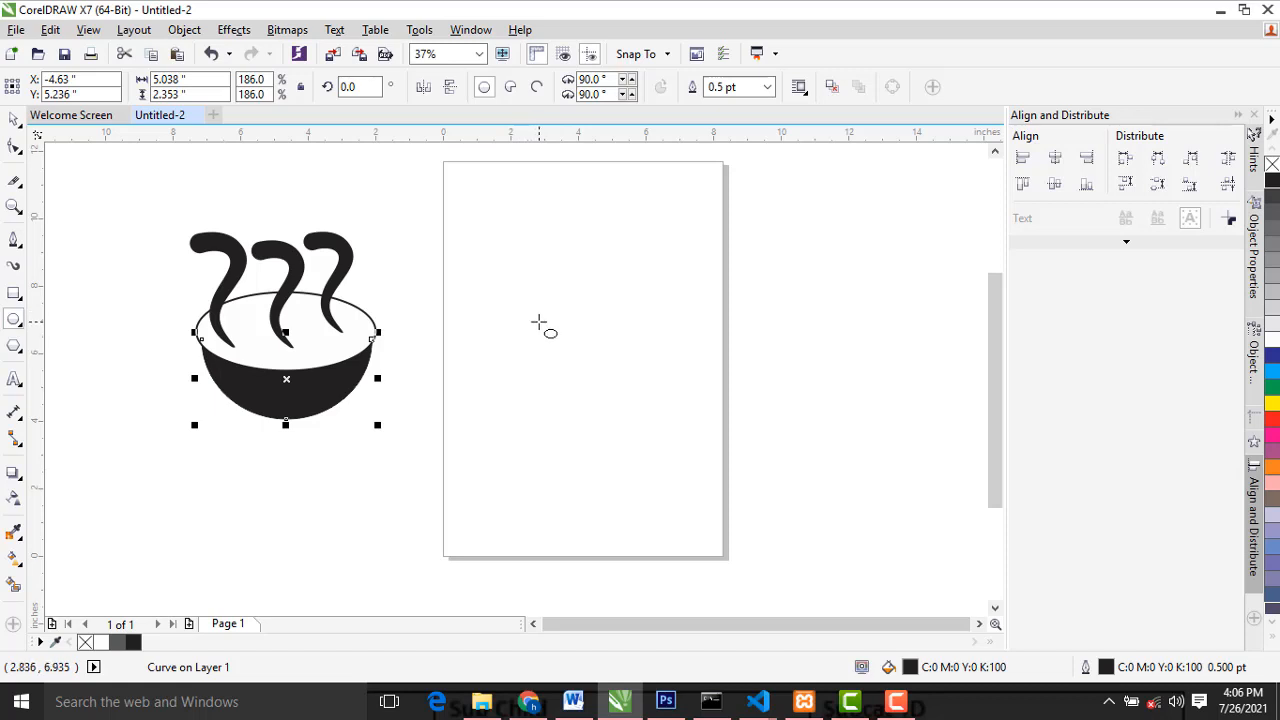
scroll(515, 321, "up", 2)
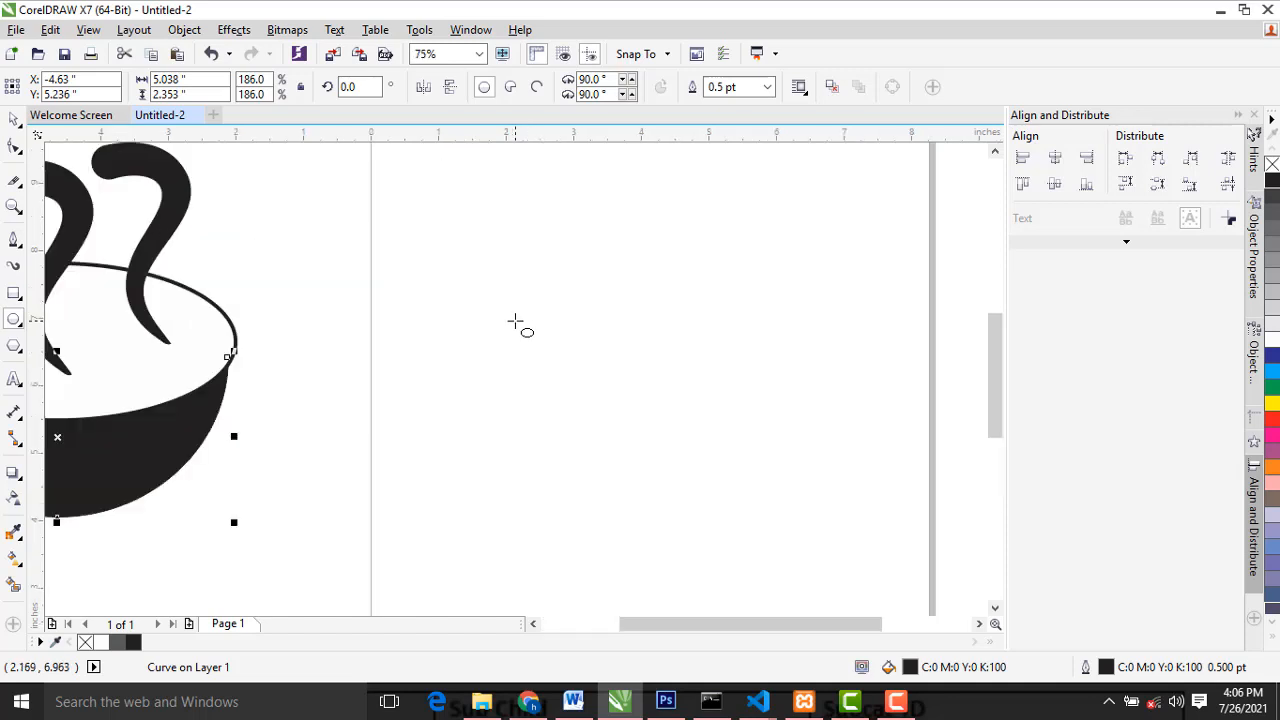
left_click(489, 270)
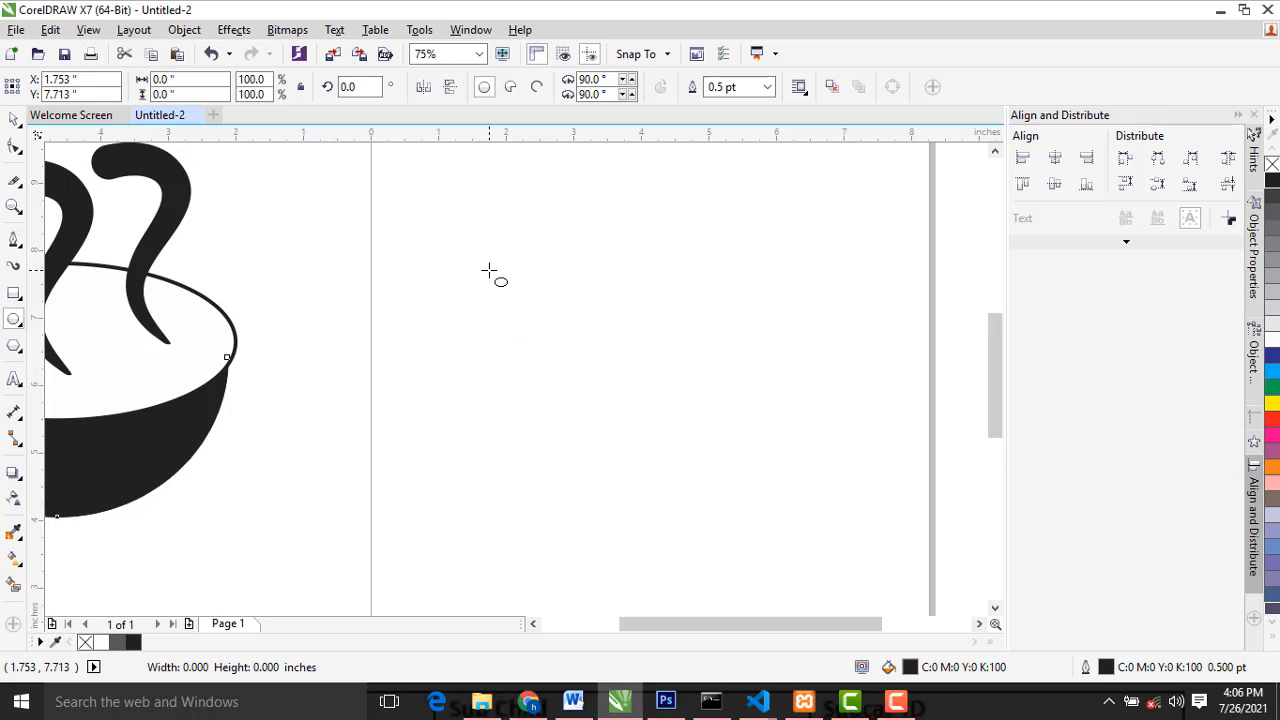
left_click_drag(489, 270, 796, 577)
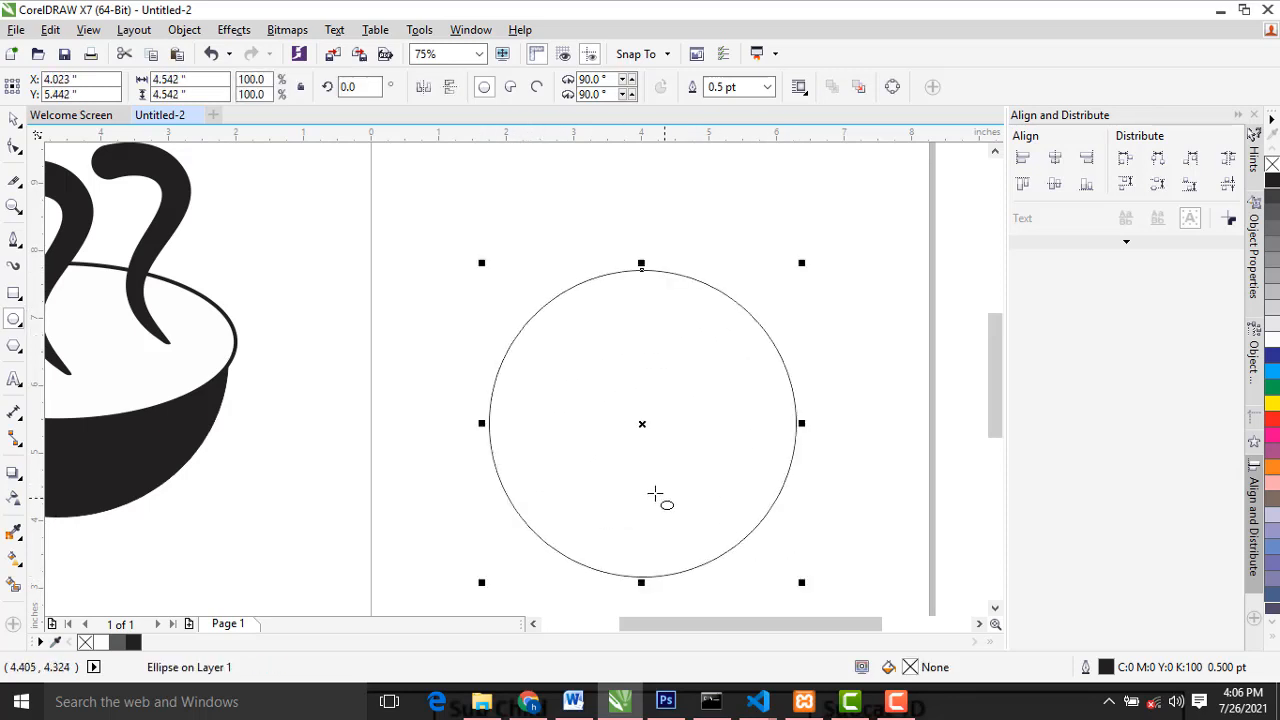
scroll(655, 500, "down", 2)
scroll(657, 521, "up", 2)
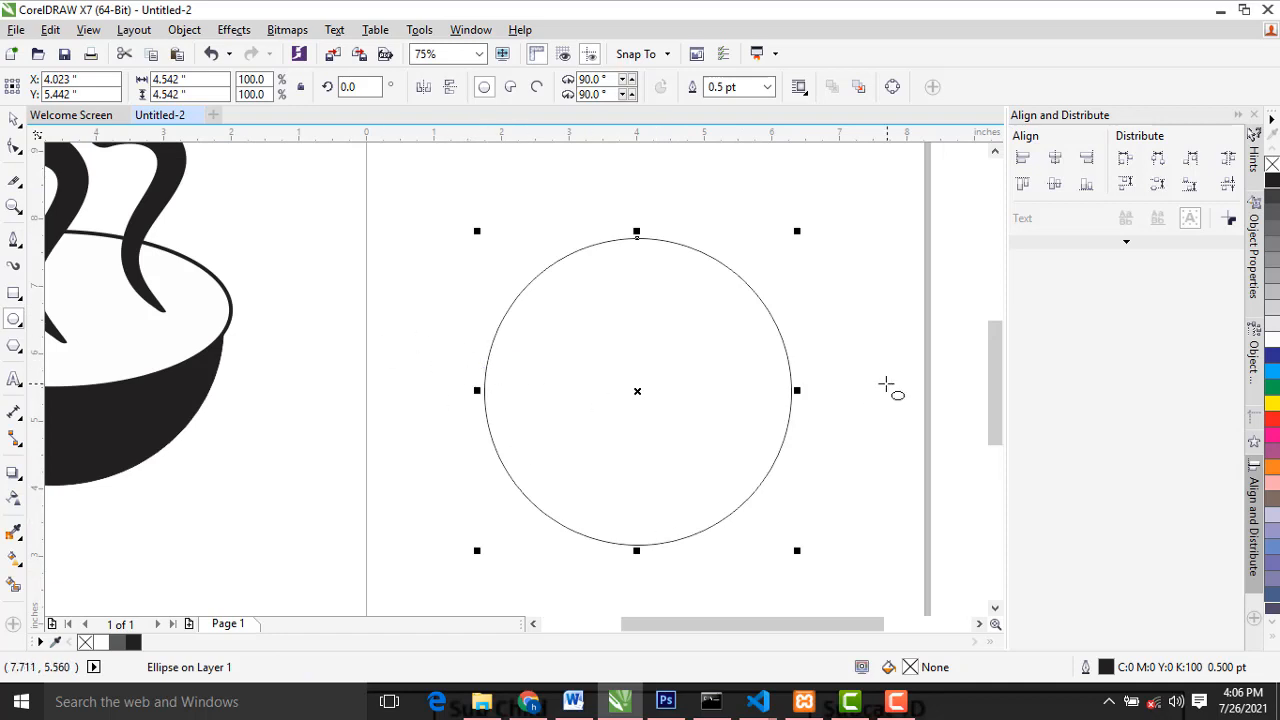
Step: Cut the circle in two with the Knife tool along a horizontal line through its left and right nodes
left_click(15, 120)
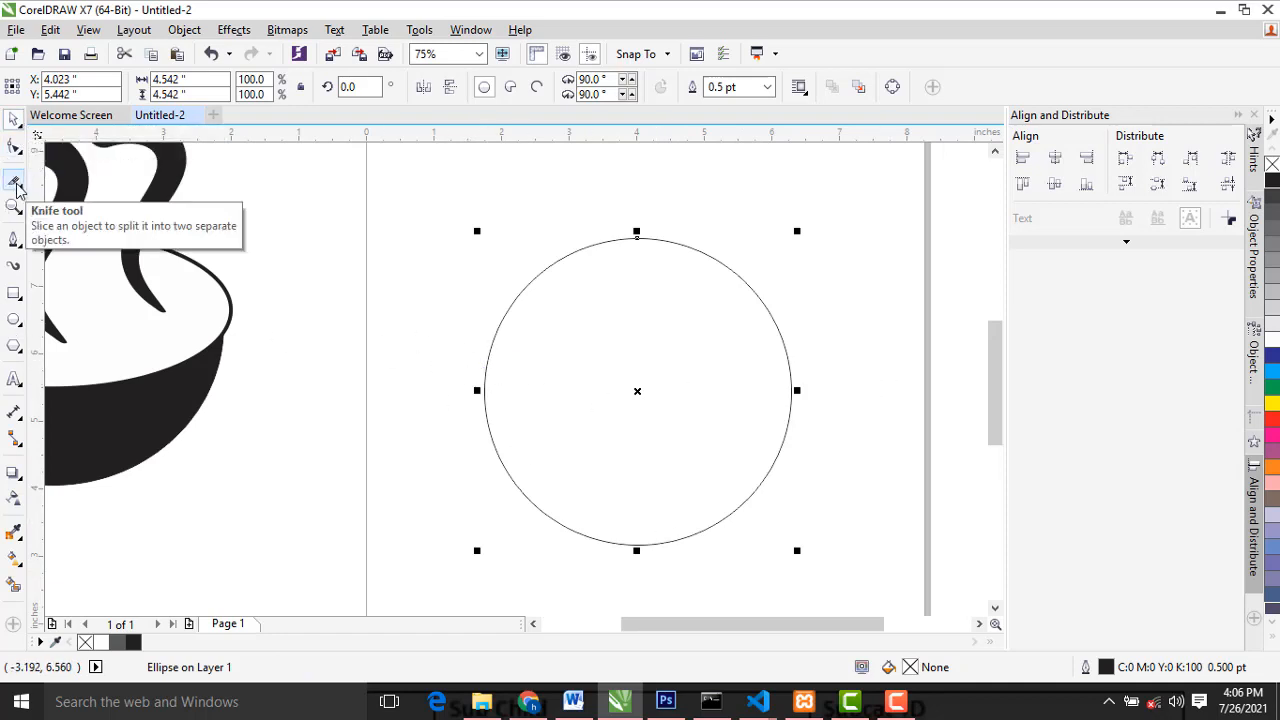
left_click(17, 185)
left_click(62, 197)
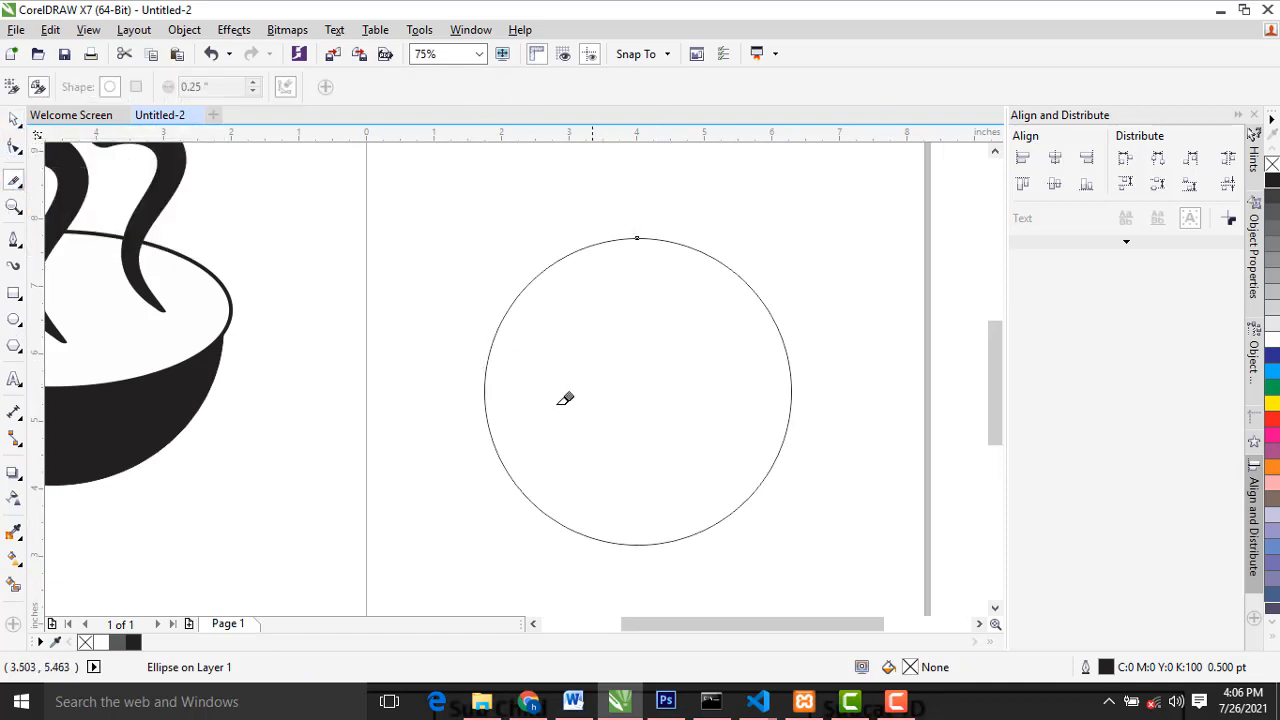
left_click(485, 390)
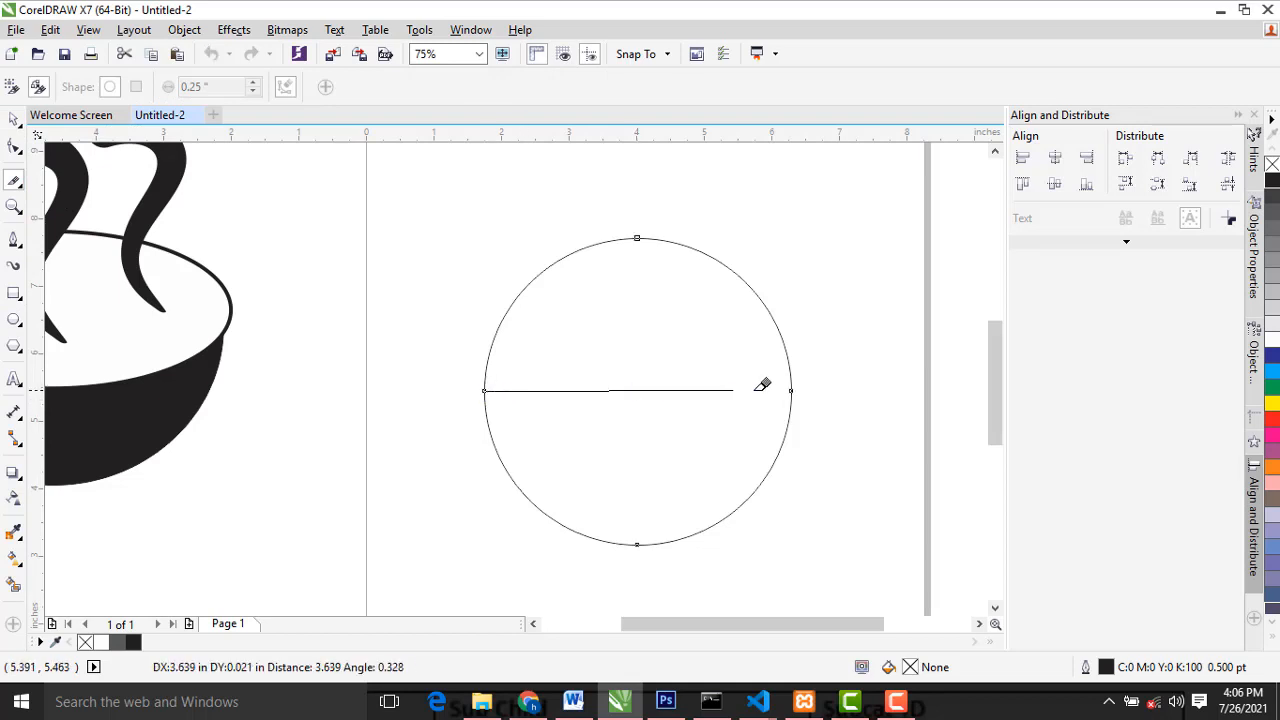
left_click(791, 390)
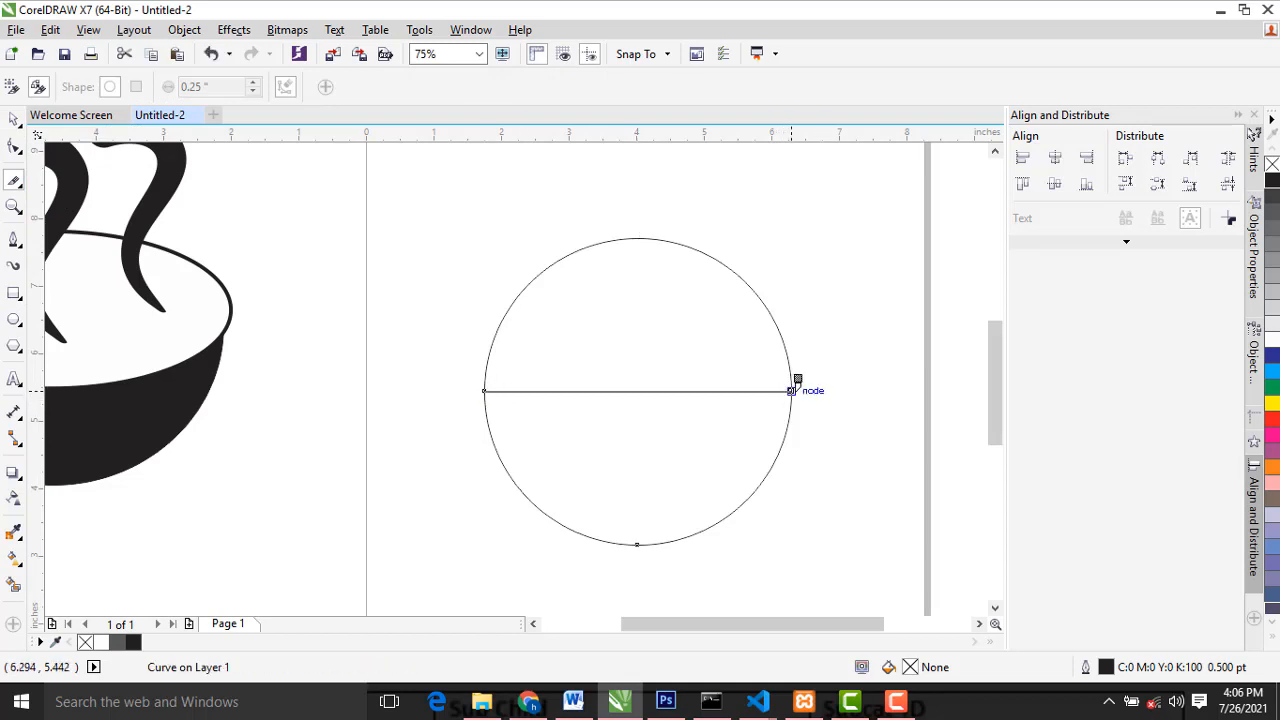
Step: Delete the upper half of the cut circle, keeping the lower half as the bowl body
left_click(15, 119)
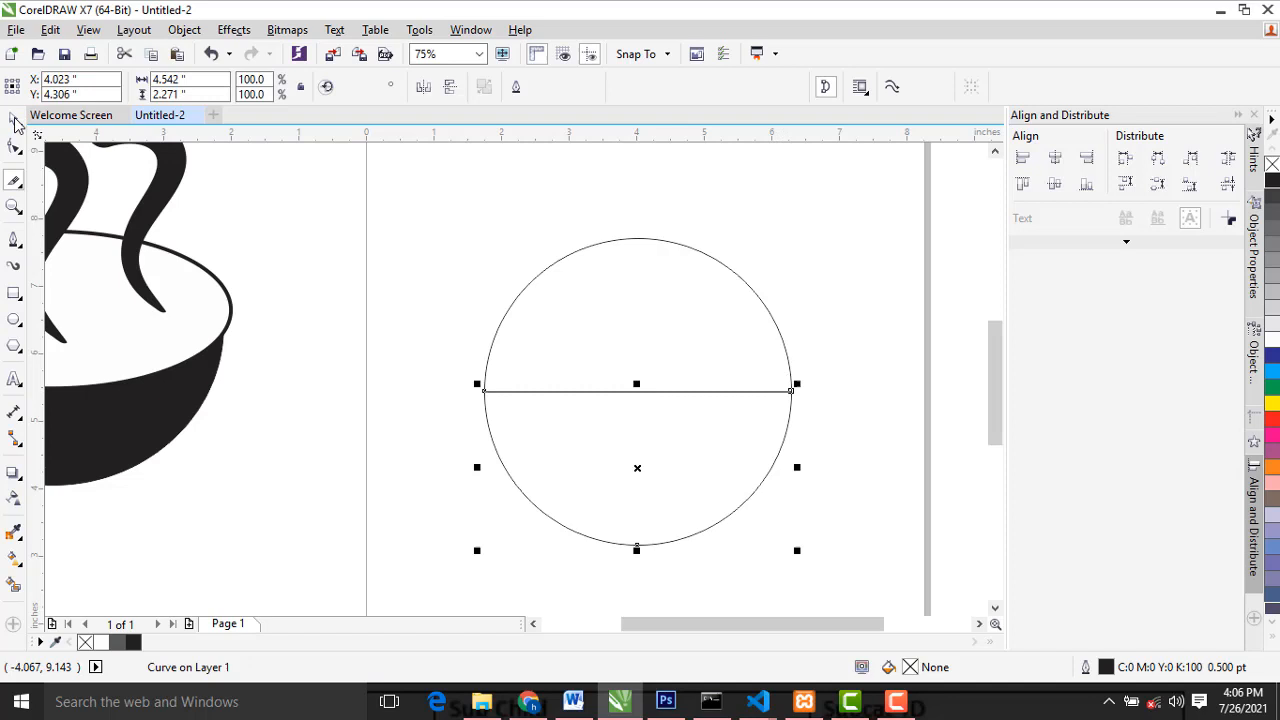
left_click(622, 320)
key("Delete")
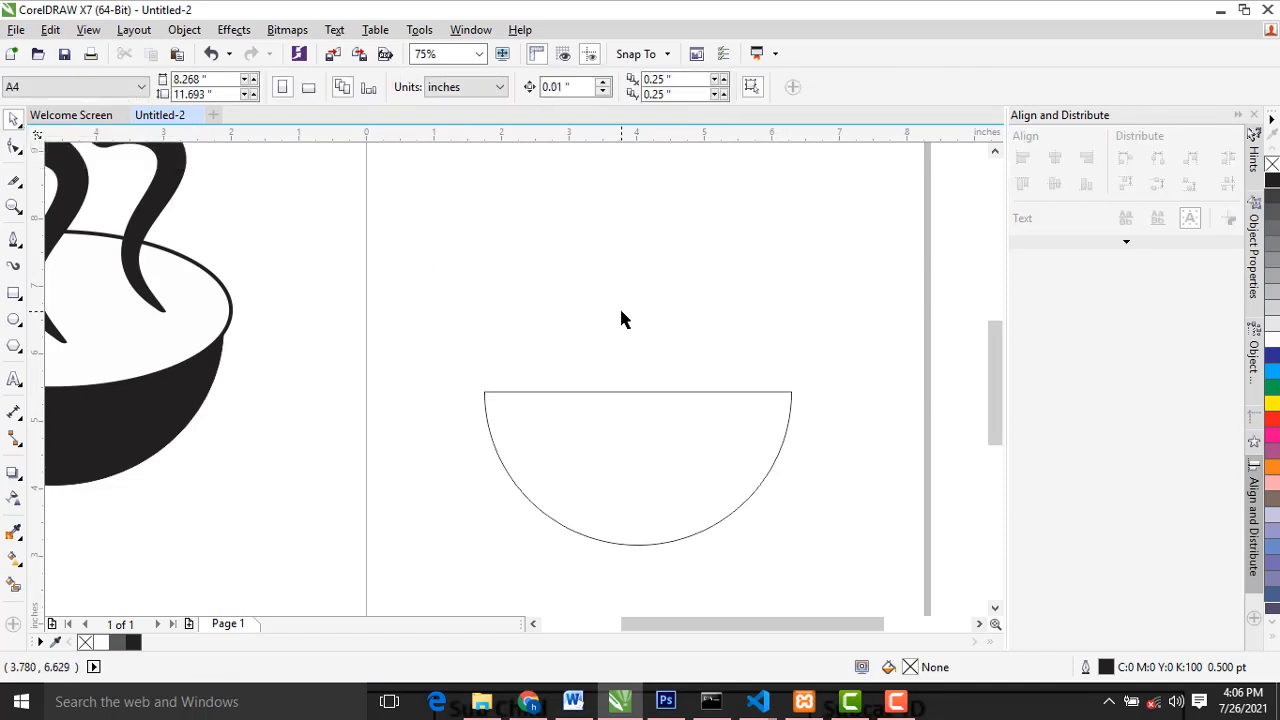
Step: Fill the half circle of the bowl body with black
scroll(620, 312, "down", 2)
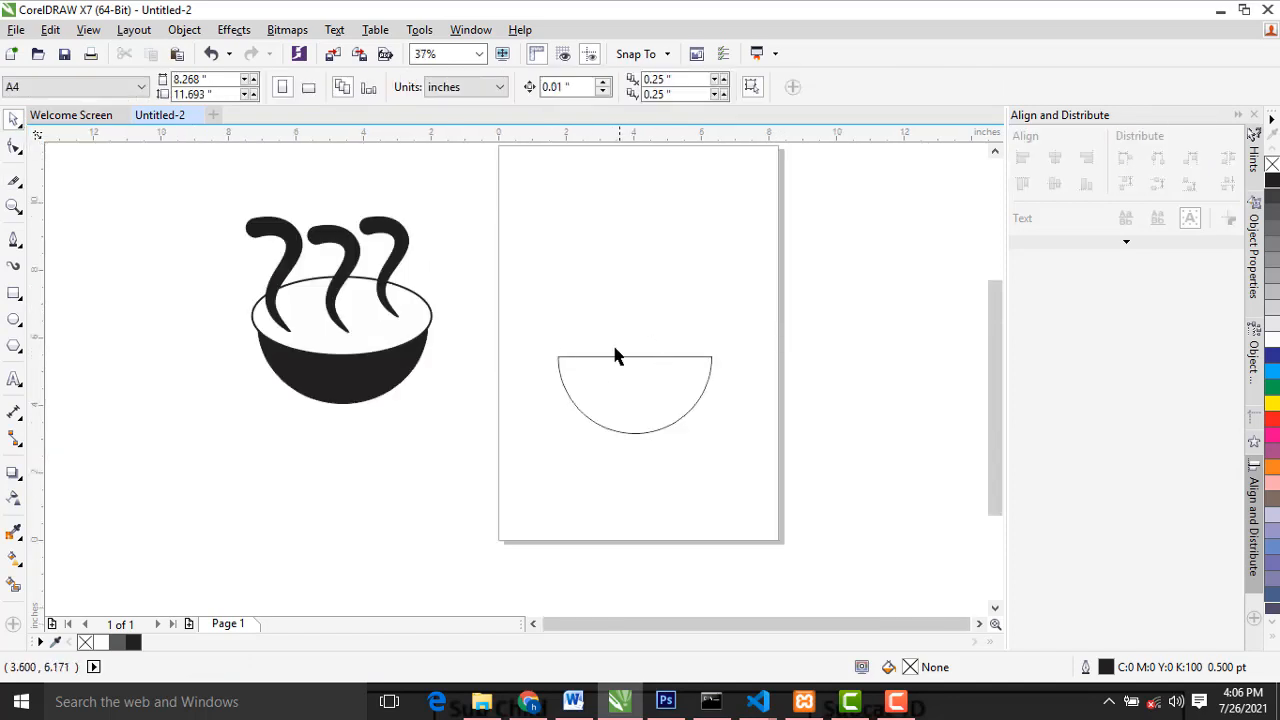
left_click(613, 357)
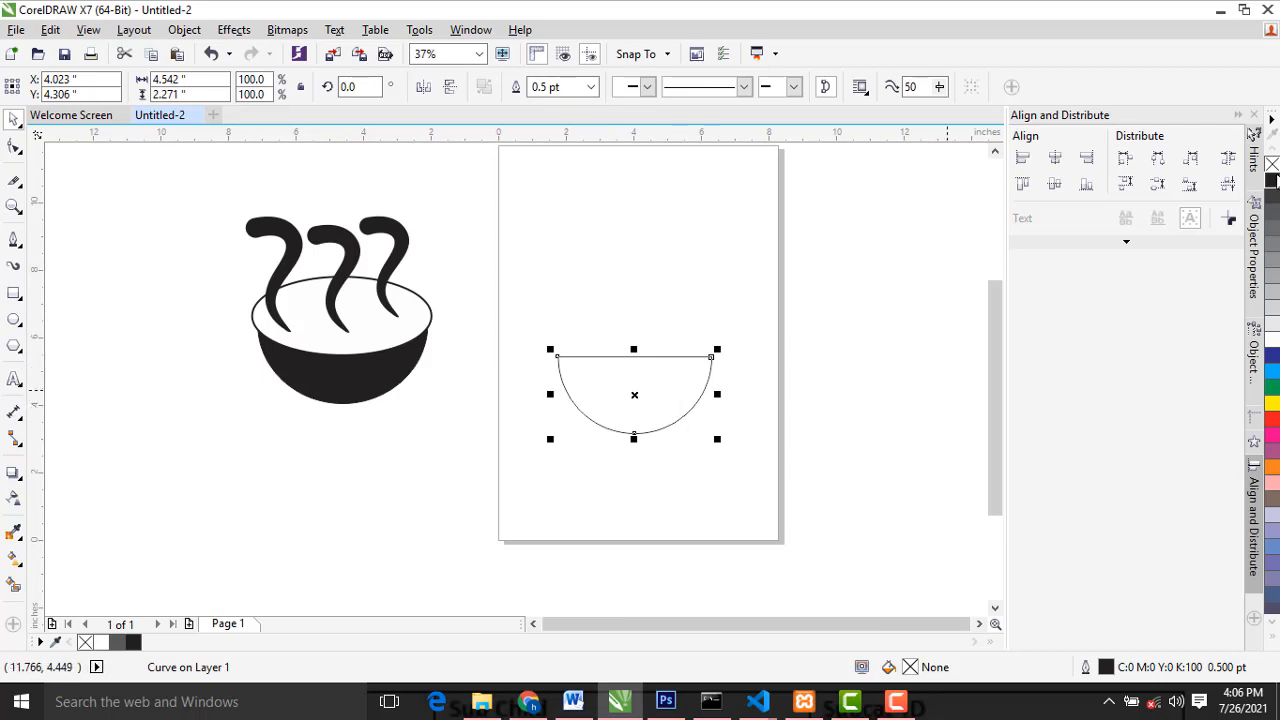
left_click(1272, 180)
scroll(634, 400, "up", 2)
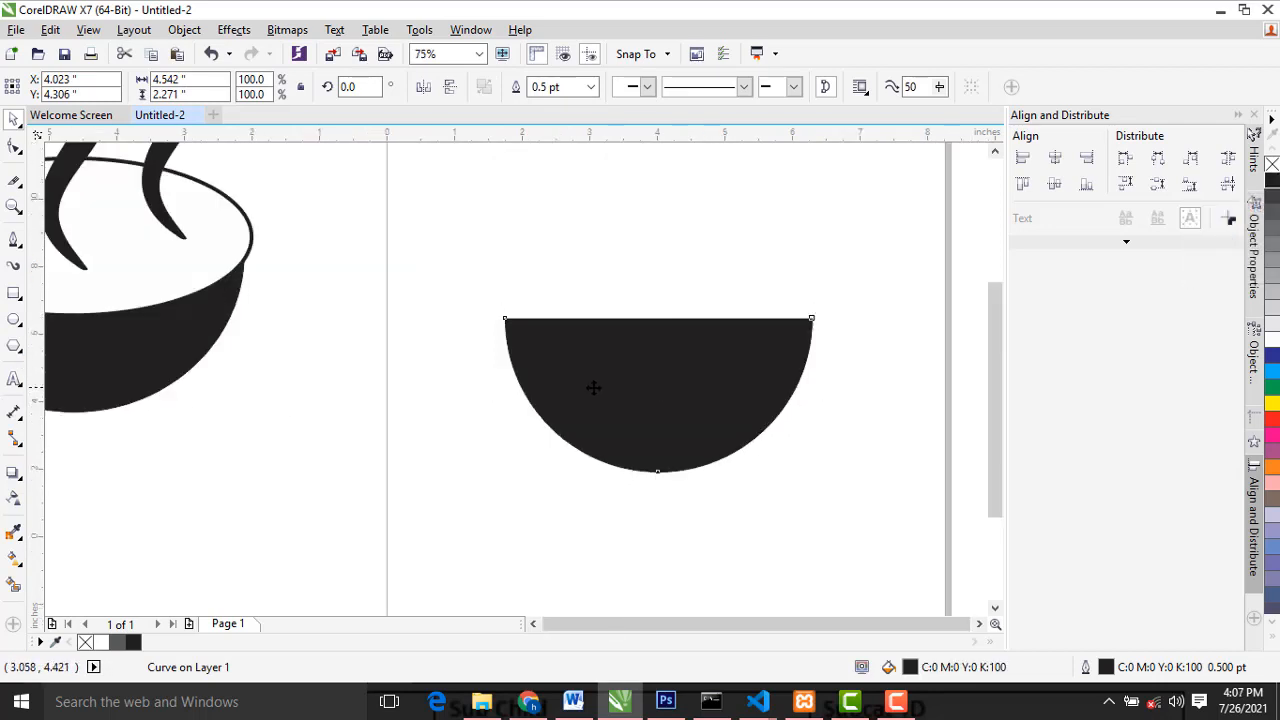
scroll(593, 387, "down", 2)
scroll(643, 337, "up", 2)
Step: Draw an ellipse about 4.64 by 2.22 inches across the flat upper edge of the black half circle as the bowl's rim
left_click(202, 314)
scroll(298, 306, "down", 2)
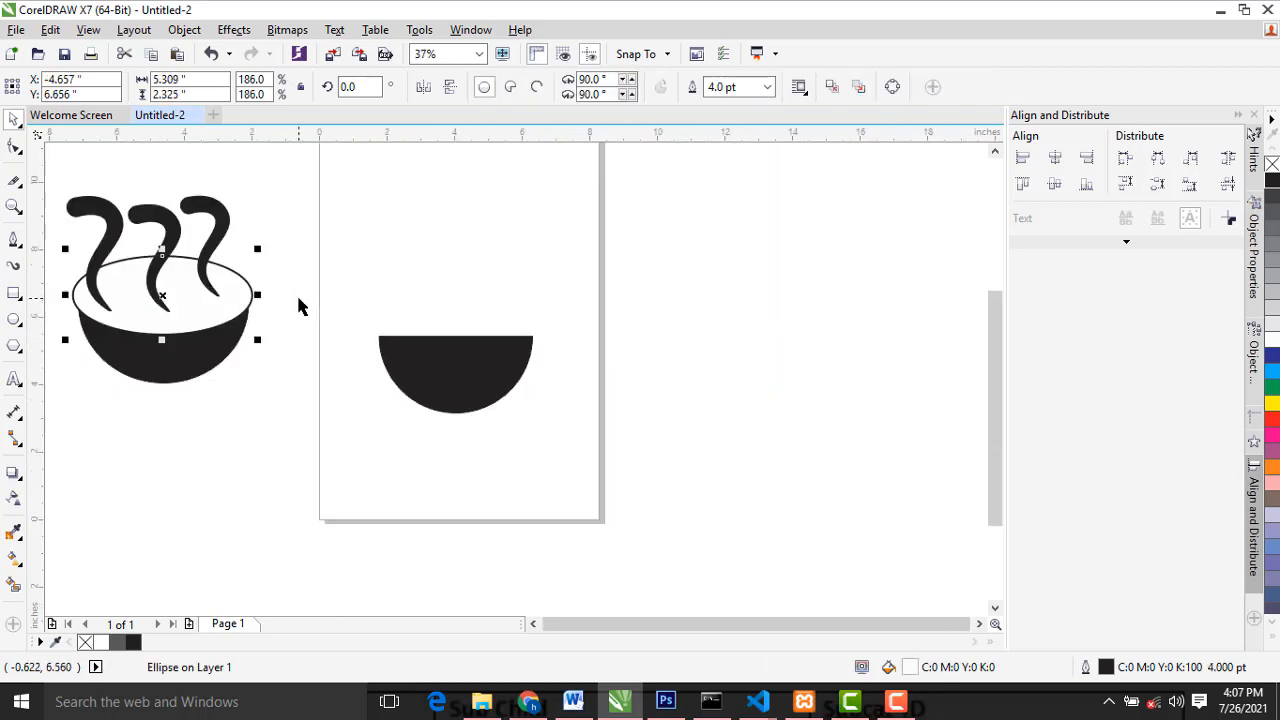
scroll(420, 302, "up", 2)
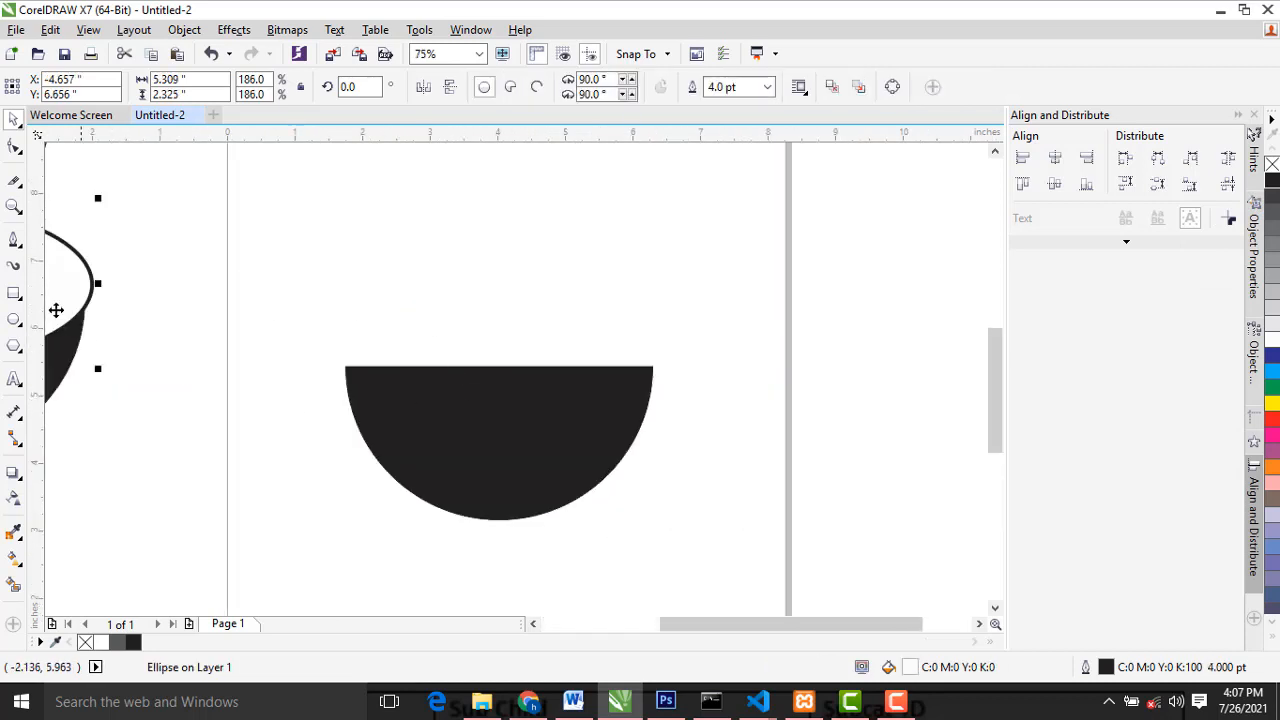
left_click(14, 322)
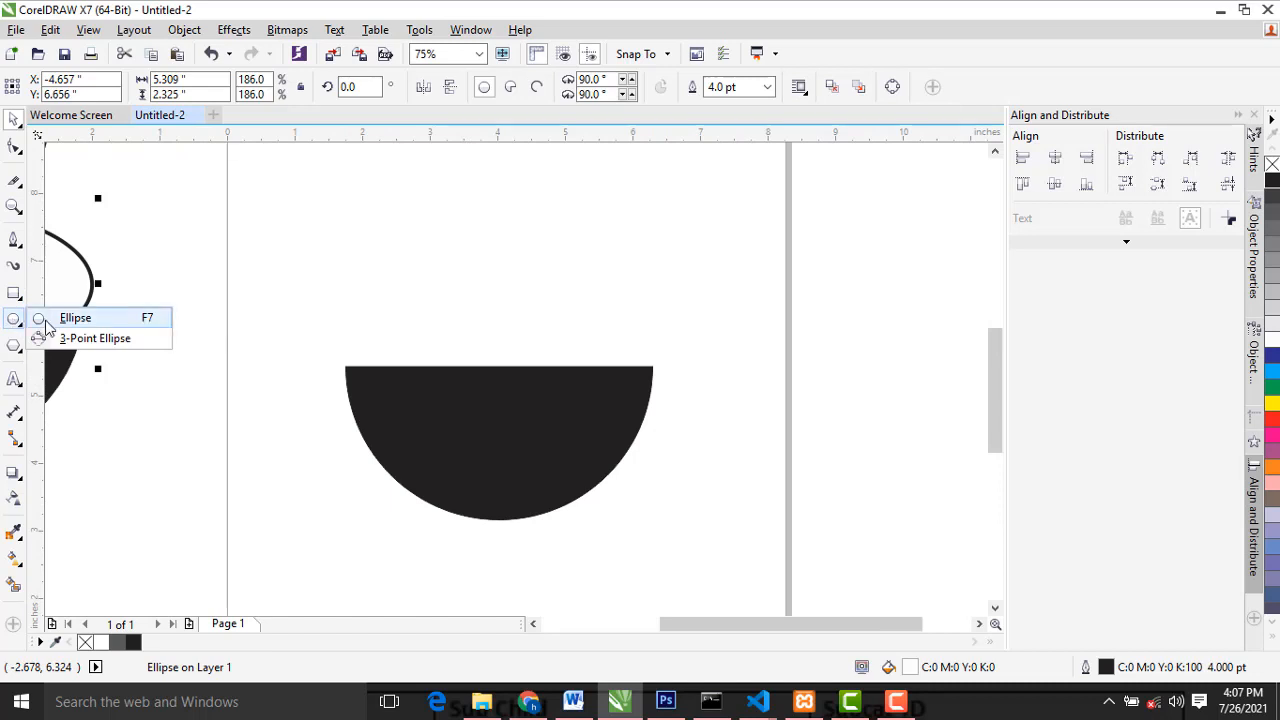
left_click(60, 314)
left_click_drag(342, 282, 656, 434)
scroll(622, 357, "up", 2)
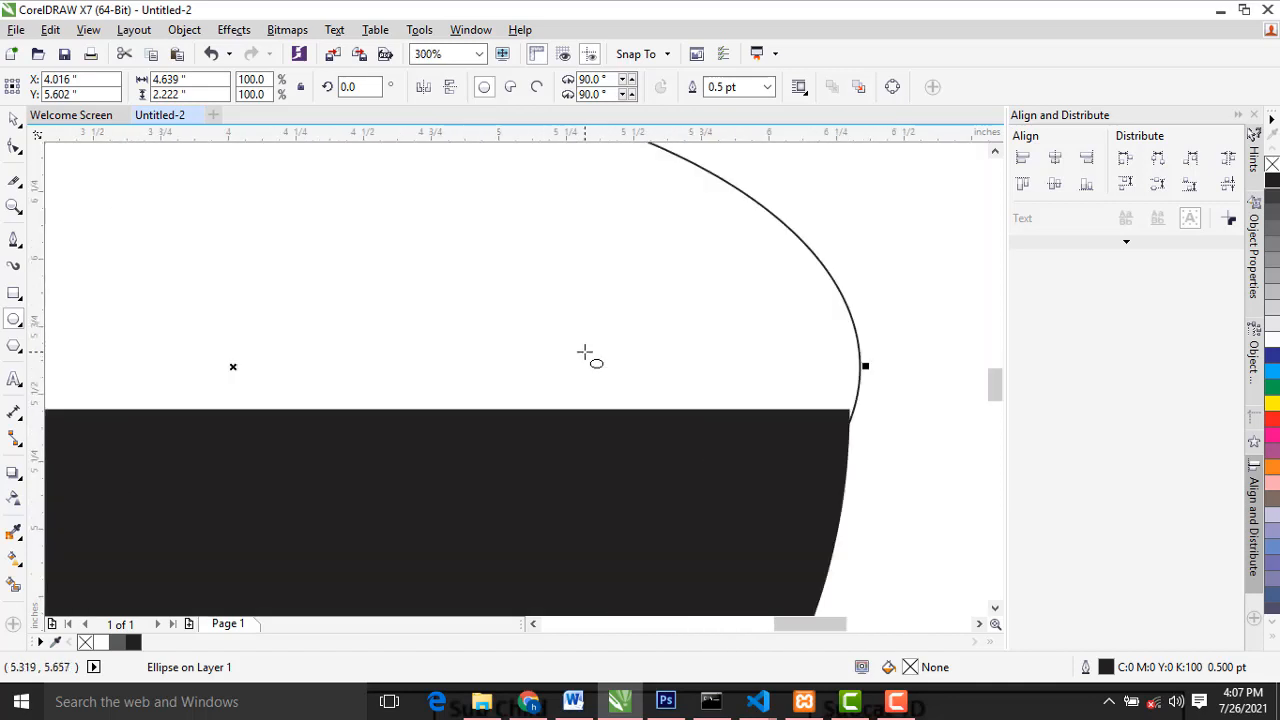
scroll(586, 357, "down", 1)
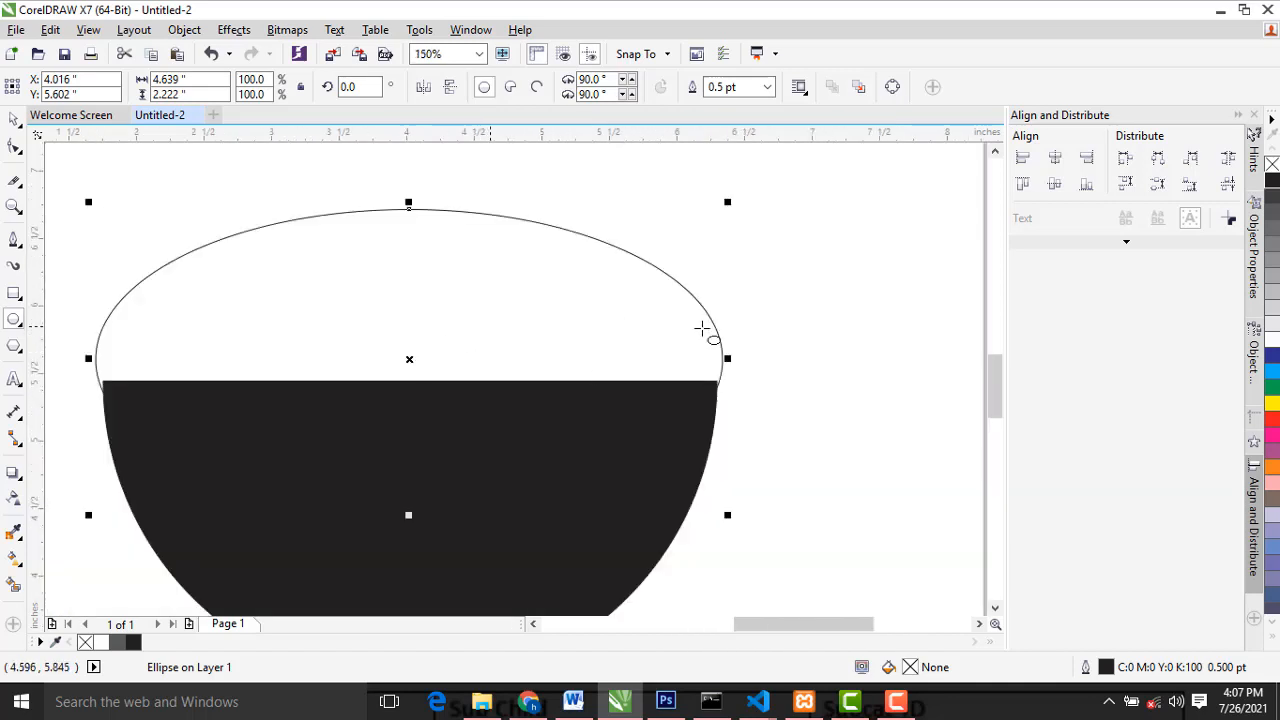
Step: Fill the rim ellipse with white
left_click(1272, 341)
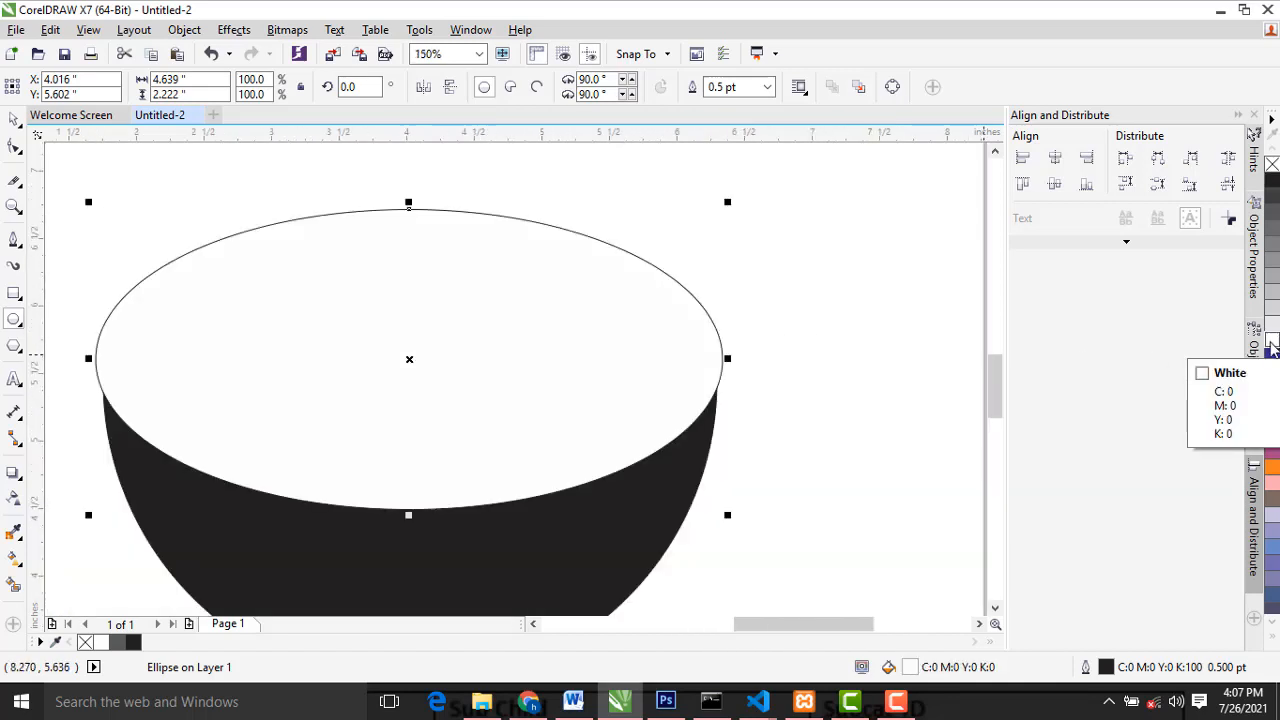
left_click(15, 122)
scroll(843, 375, "down", 2)
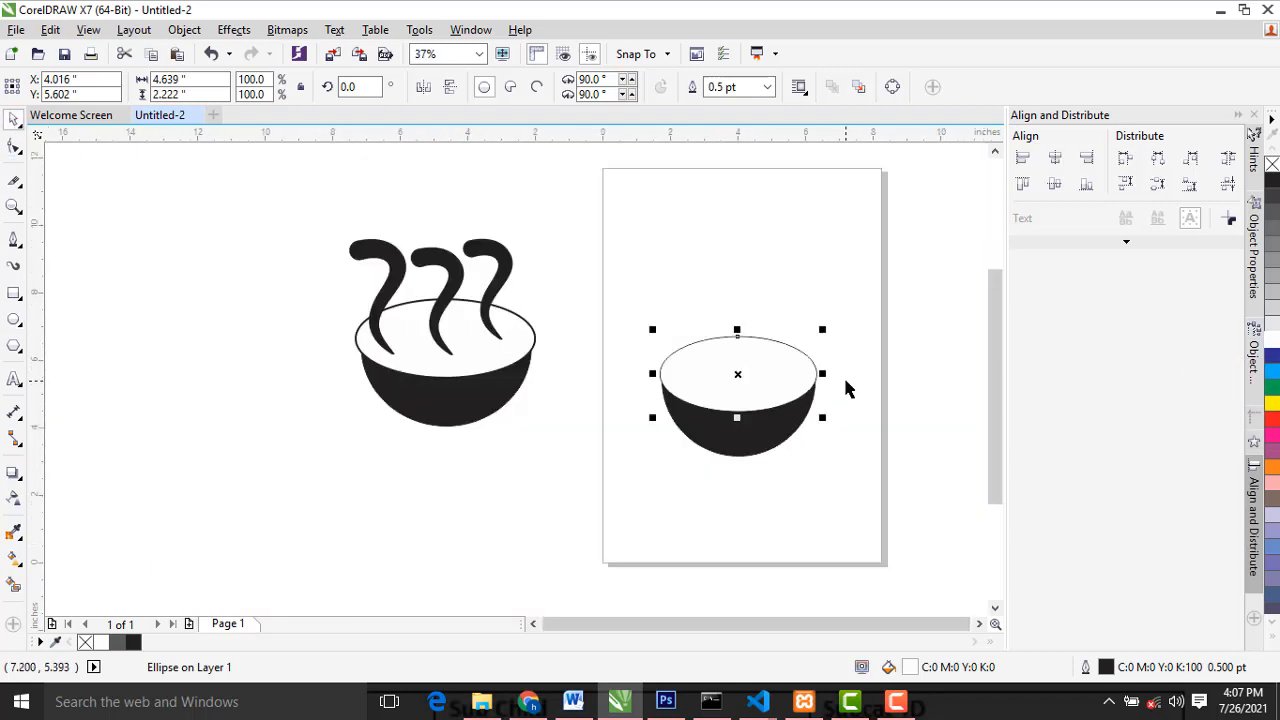
Step: Set the rim ellipse's outline width to 4.0 pt
scroll(840, 376, "up", 1)
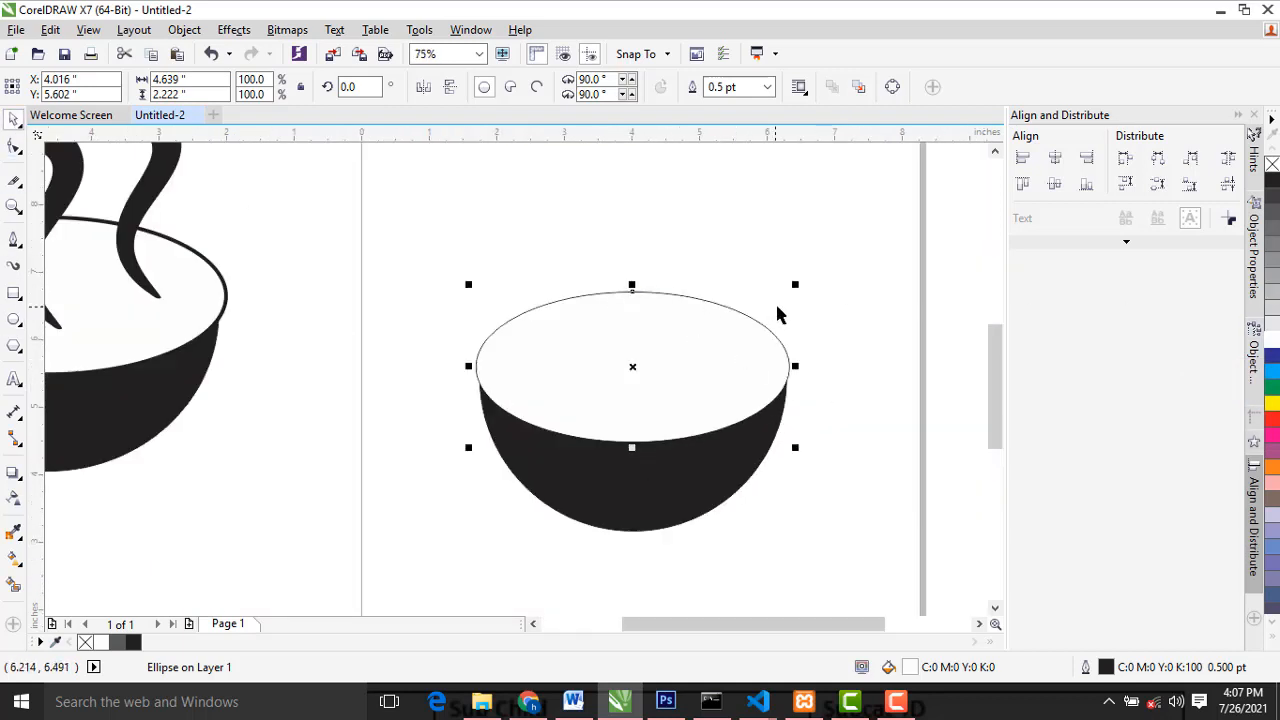
left_click(766, 87)
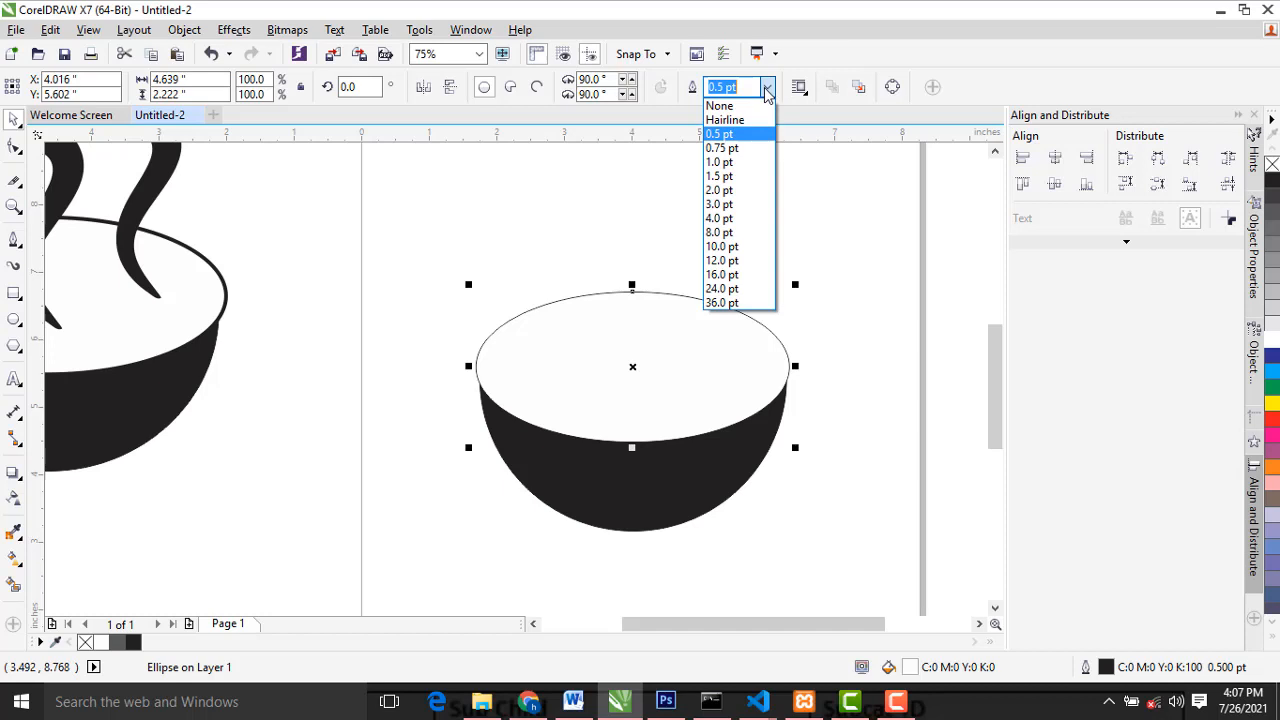
left_click(730, 193)
left_click(766, 87)
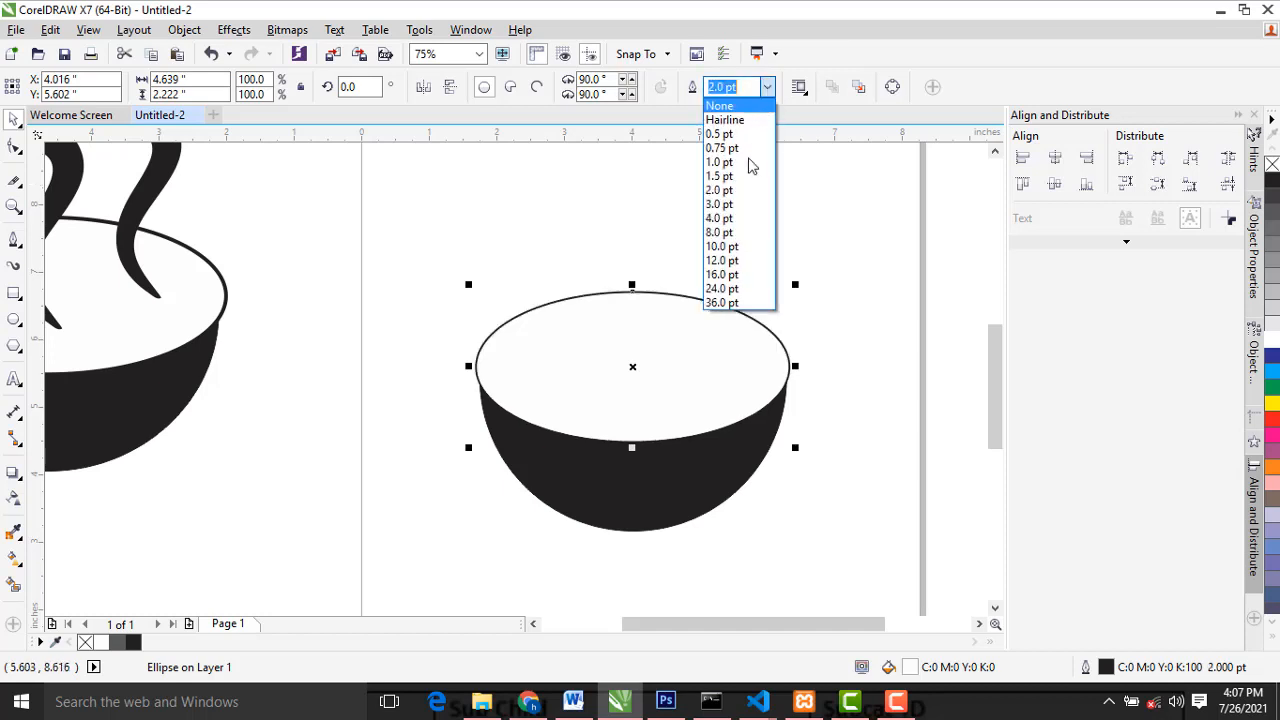
left_click(733, 218)
left_click(734, 217)
scroll(755, 308, "down", 2)
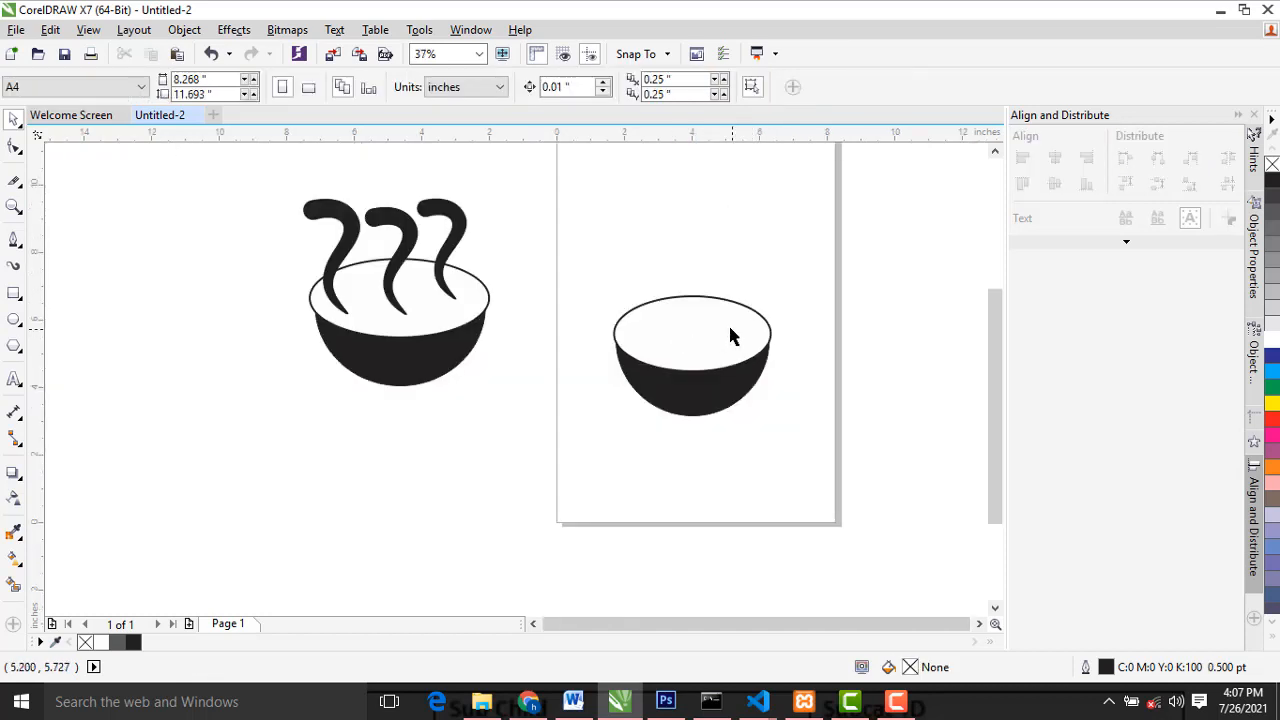
scroll(728, 323, "up", 2)
scroll(709, 323, "down", 2)
scroll(671, 323, "up", 2)
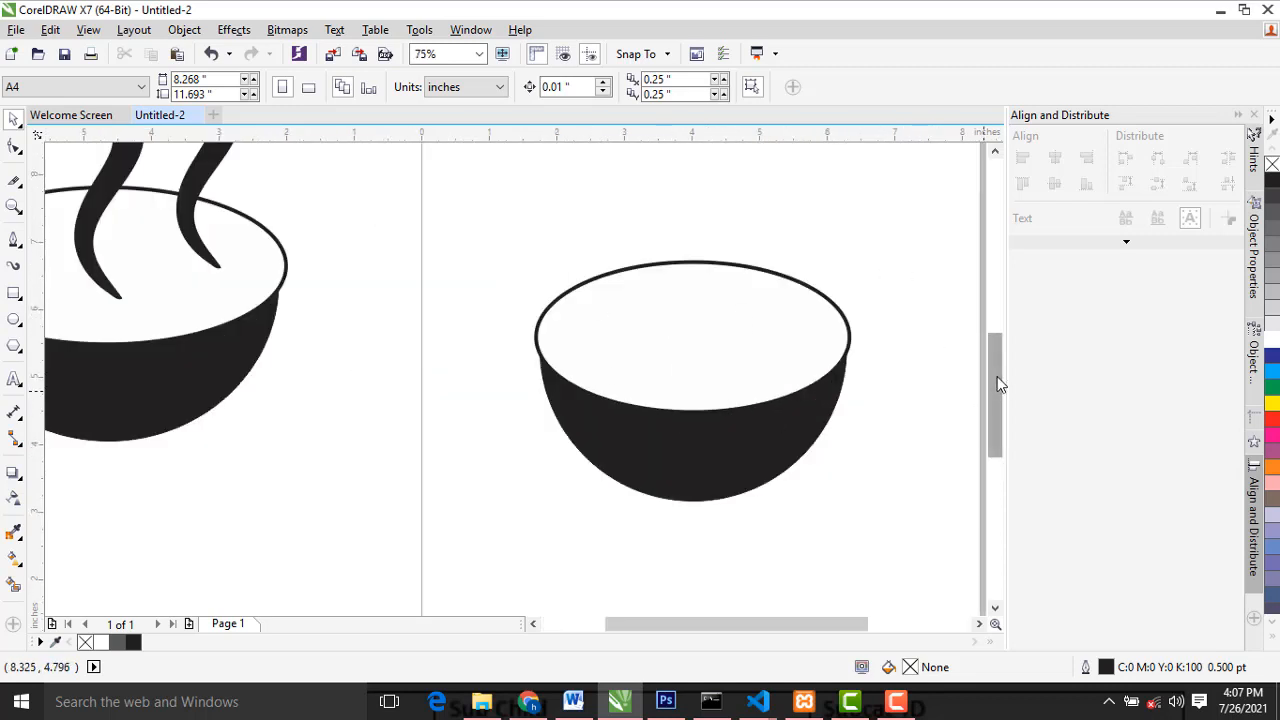
Step: Activate the Artistic Media tool for painting steam strokes over the bowl
left_click_drag(993, 390, 994, 376)
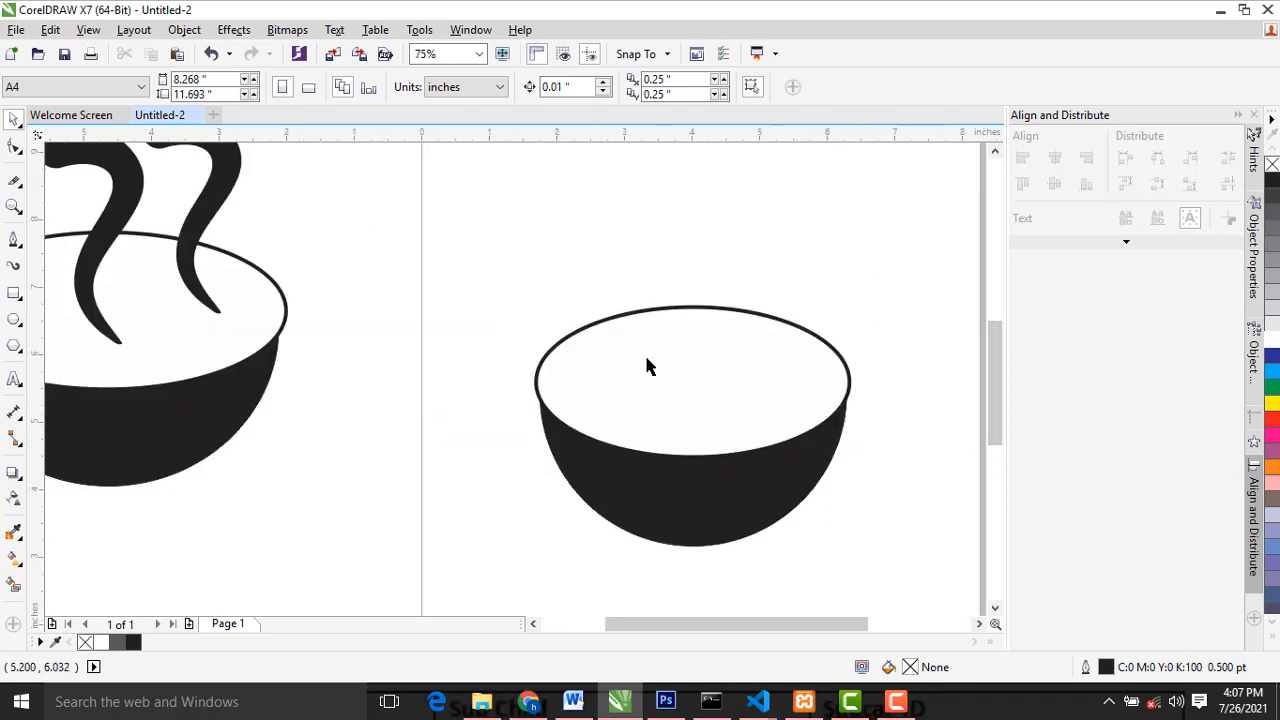
scroll(207, 290, "down", 2)
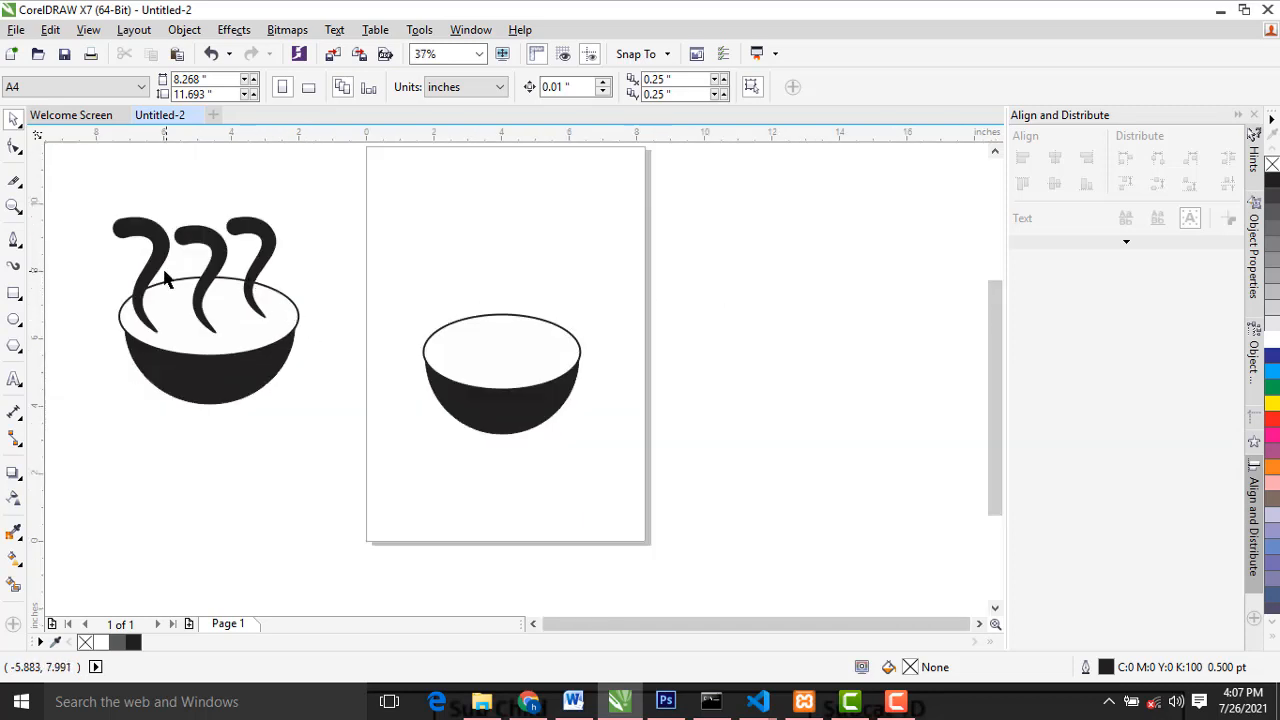
scroll(502, 287, "up", 2)
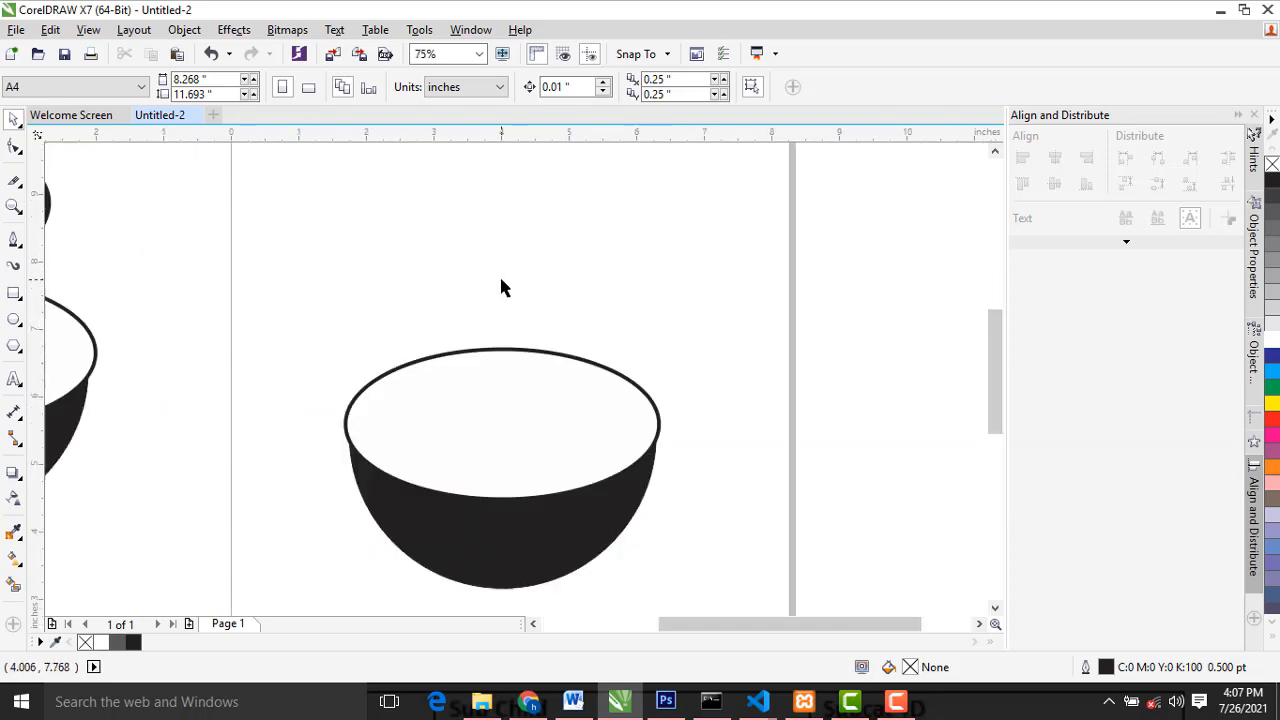
left_click(14, 268)
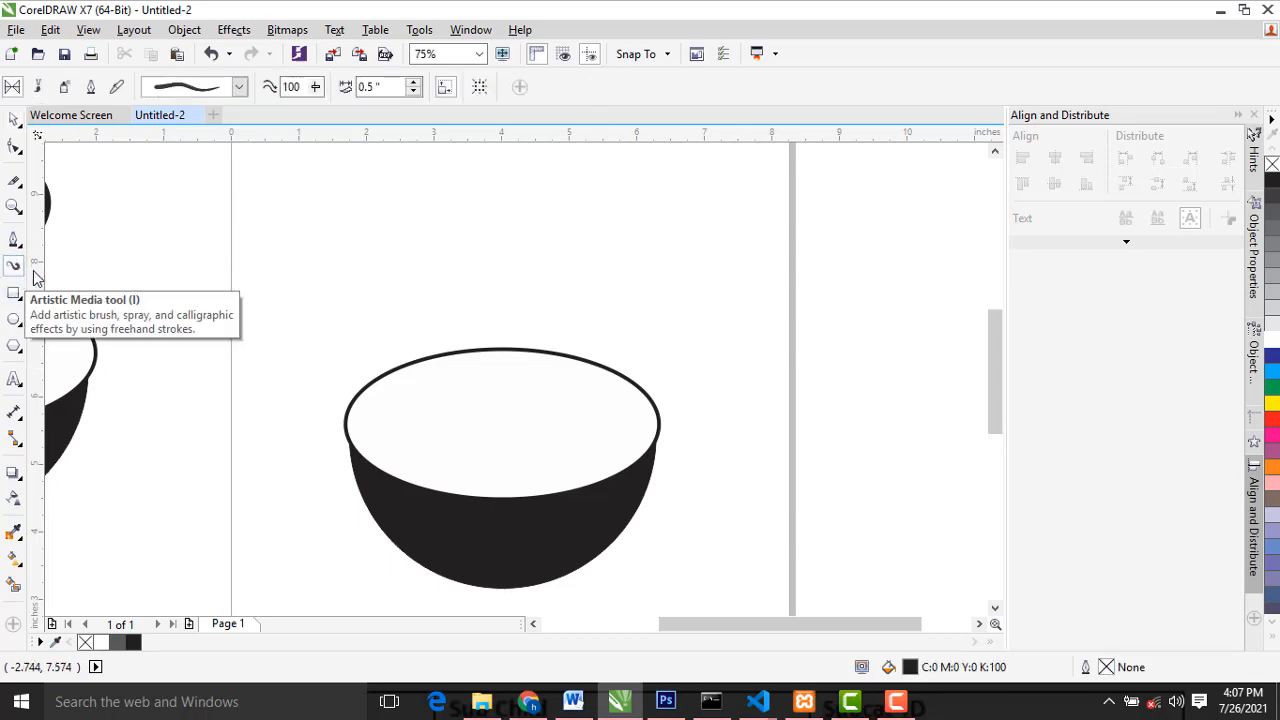
Step: Try several freehand curved steam strokes running between the space above the bowl and its rim, undoing each one
mouse_move(440, 420)
left_mouse_down()
mouse_move(465, 362)
mouse_move(445, 278)
mouse_move(412, 270)
mouse_move(450, 338)
left_mouse_up()
key("ctrl+z")
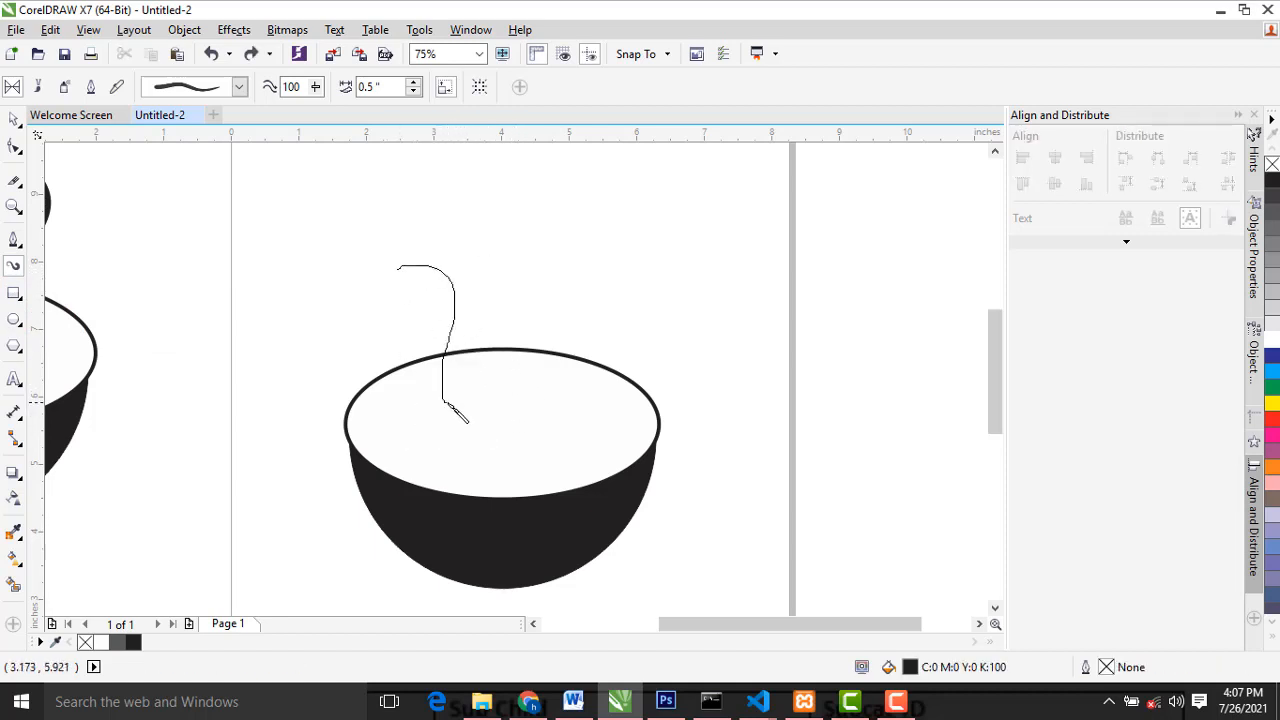
left_click_drag(462, 416, 464, 418)
scroll(716, 378, "down", 2)
key("ctrl+z")
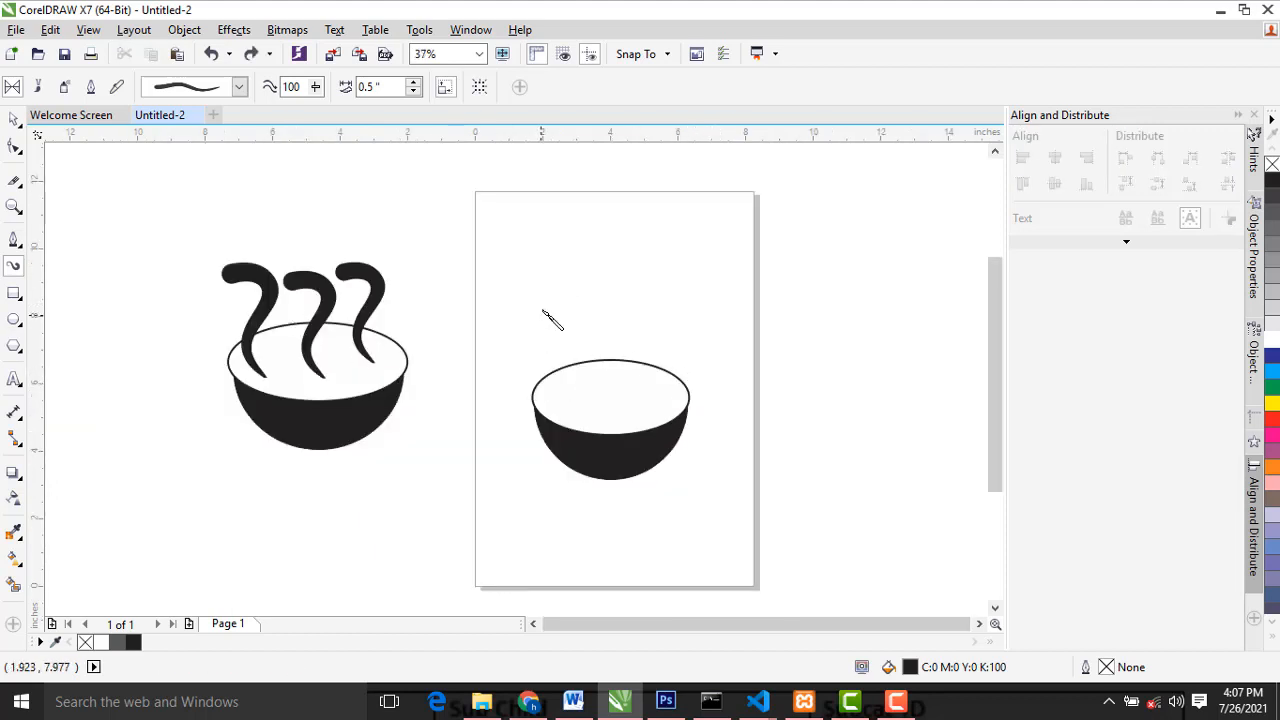
left_click_drag(562, 368, 572, 386)
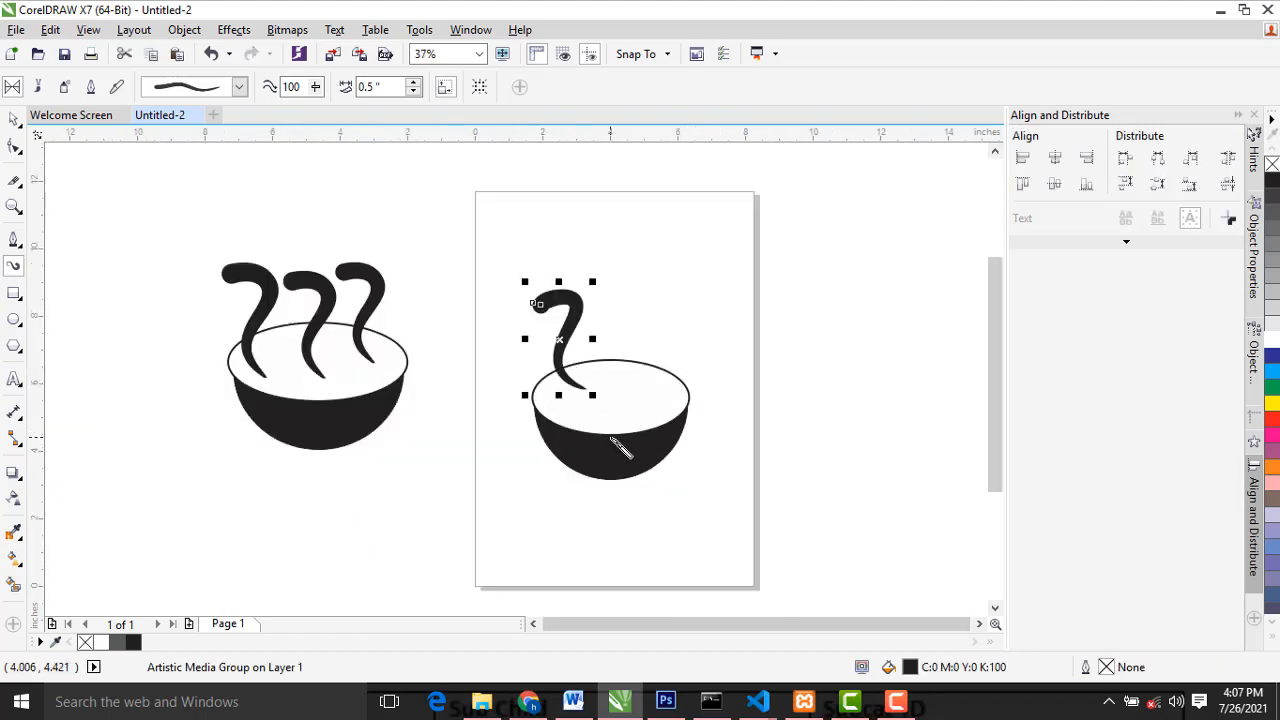
key("ctrl+z")
mouse_move(555, 306)
left_mouse_down()
mouse_move(593, 322)
mouse_move(576, 350)
mouse_move(604, 412)
left_mouse_up()
key("ctrl+z")
left_click_drag(565, 341, 585, 386)
key("ctrl+z")
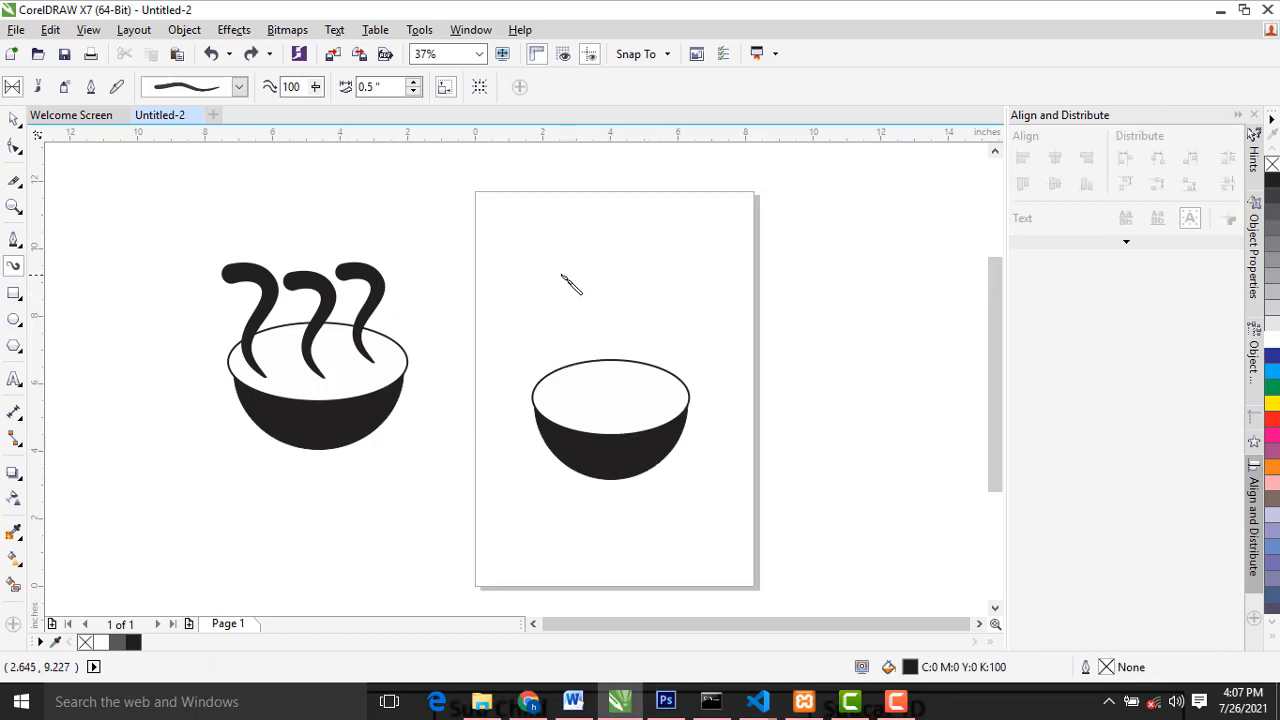
mouse_move(579, 258)
left_mouse_down()
mouse_move(603, 412)
mouse_move(580, 294)
left_mouse_up()
key("ctrl+z")
key("ctrl+z")
Step: Paint a wavy steam stroke about 3.6 inches tall, thick inside the bowl and tapering to a point above it
left_click_drag(587, 398, 584, 280)
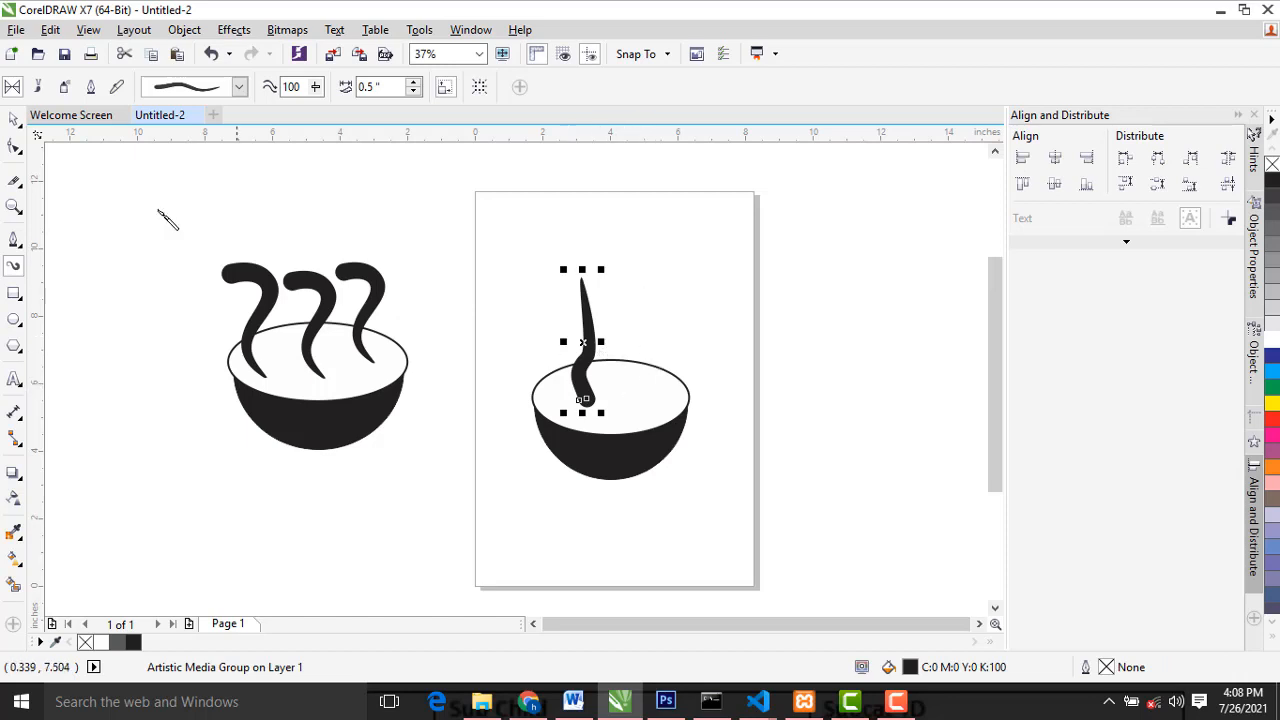
left_click(14, 119)
left_click(622, 316)
scroll(623, 317, "up", 1)
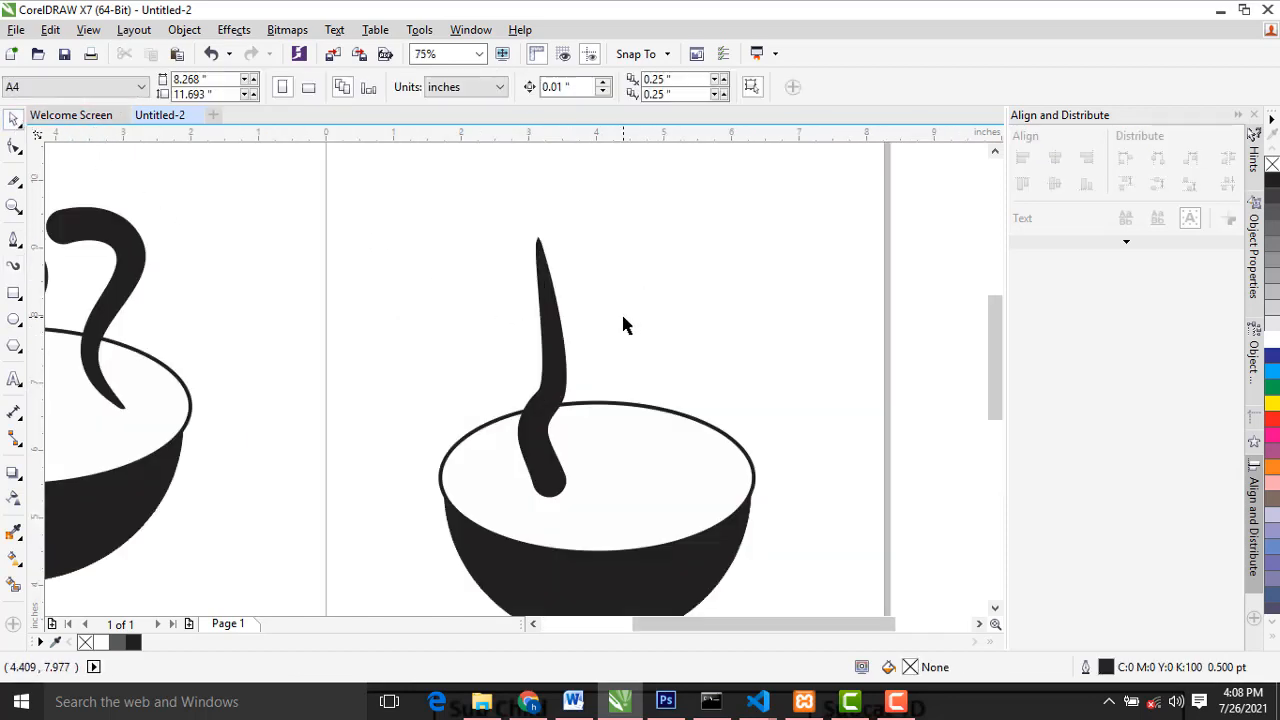
Step: Move the steam stroke up clear of the bowl and delete the stray duplicate of its control curve
mouse_move(557, 370)
left_mouse_down()
mouse_move(550, 264)
mouse_move(583, 286)
mouse_move(664, 289)
left_mouse_up()
scroll(774, 296, "down", 2)
scroll(744, 292, "up", 2)
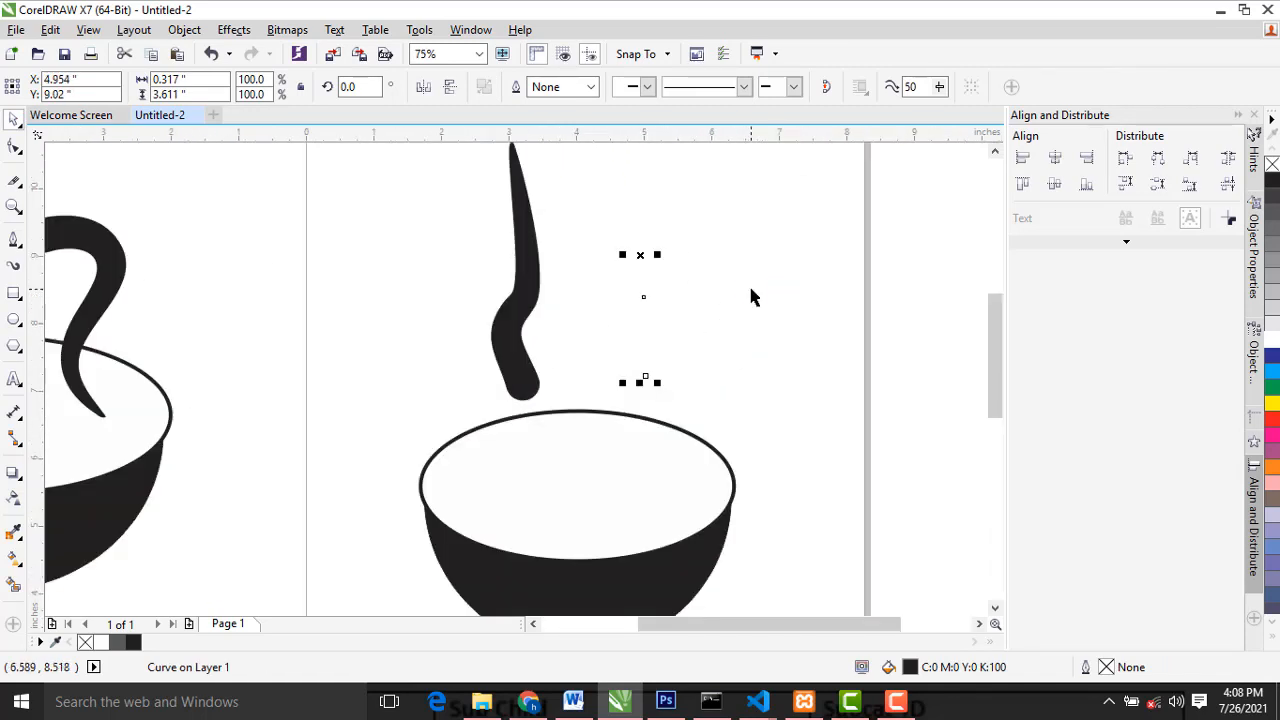
key("Delete")
left_click(505, 335)
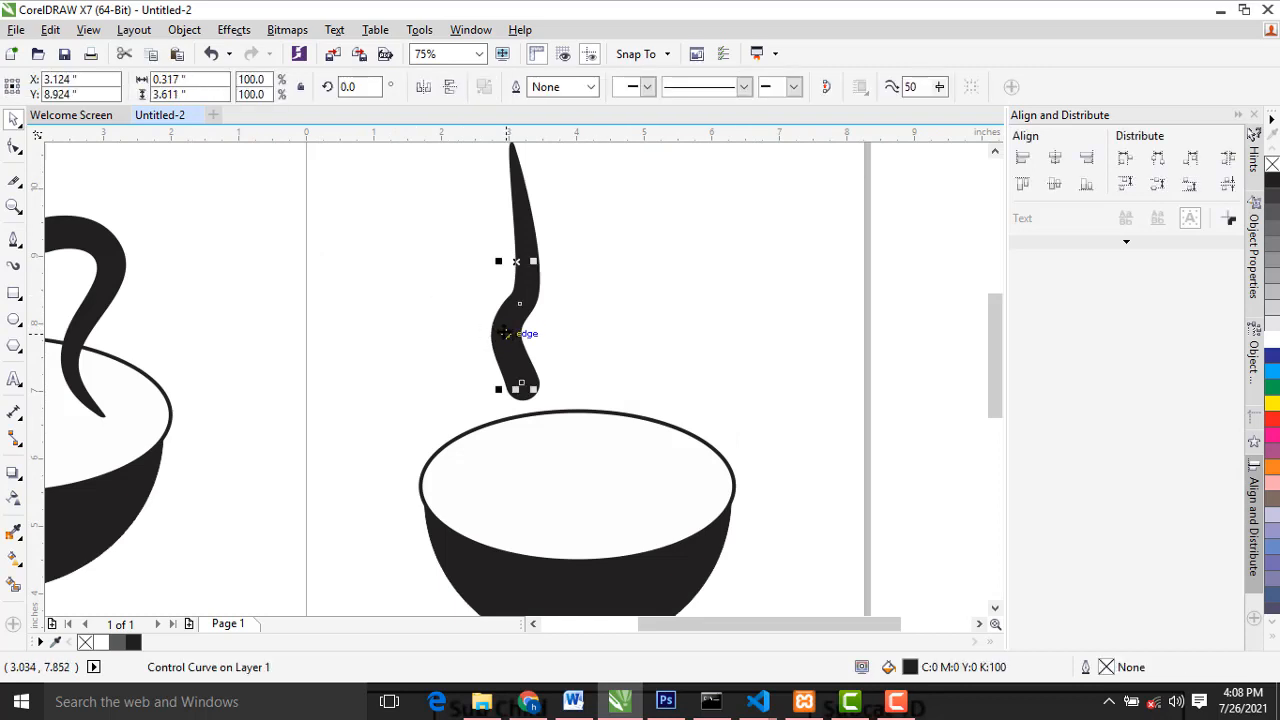
left_click(473, 307)
left_click_drag(555, 310, 566, 330)
scroll(565, 302, "down", 1)
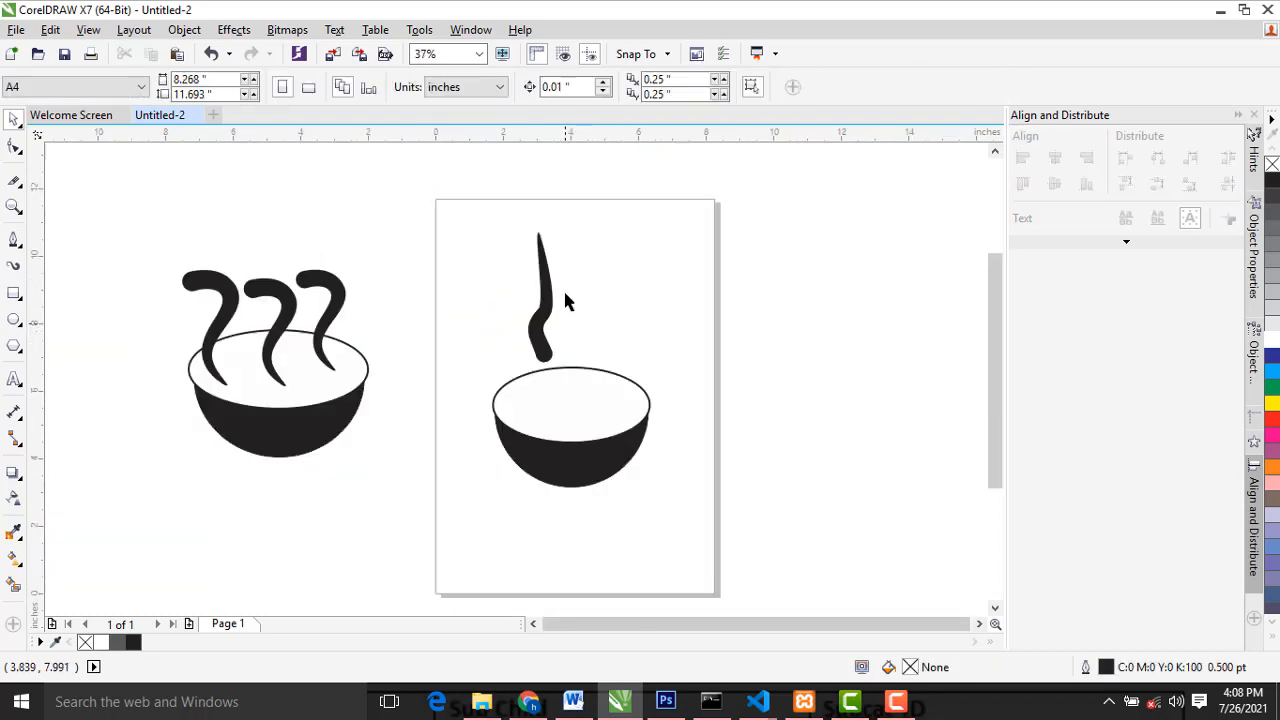
Step: Duplicate the steam stroke twice and place the three strokes side by side, rising from inside the bowl's rim
mouse_move(549, 275)
left_mouse_down()
mouse_move(600, 257)
mouse_move(607, 275)
mouse_move(672, 272)
left_mouse_up()
left_click(548, 296)
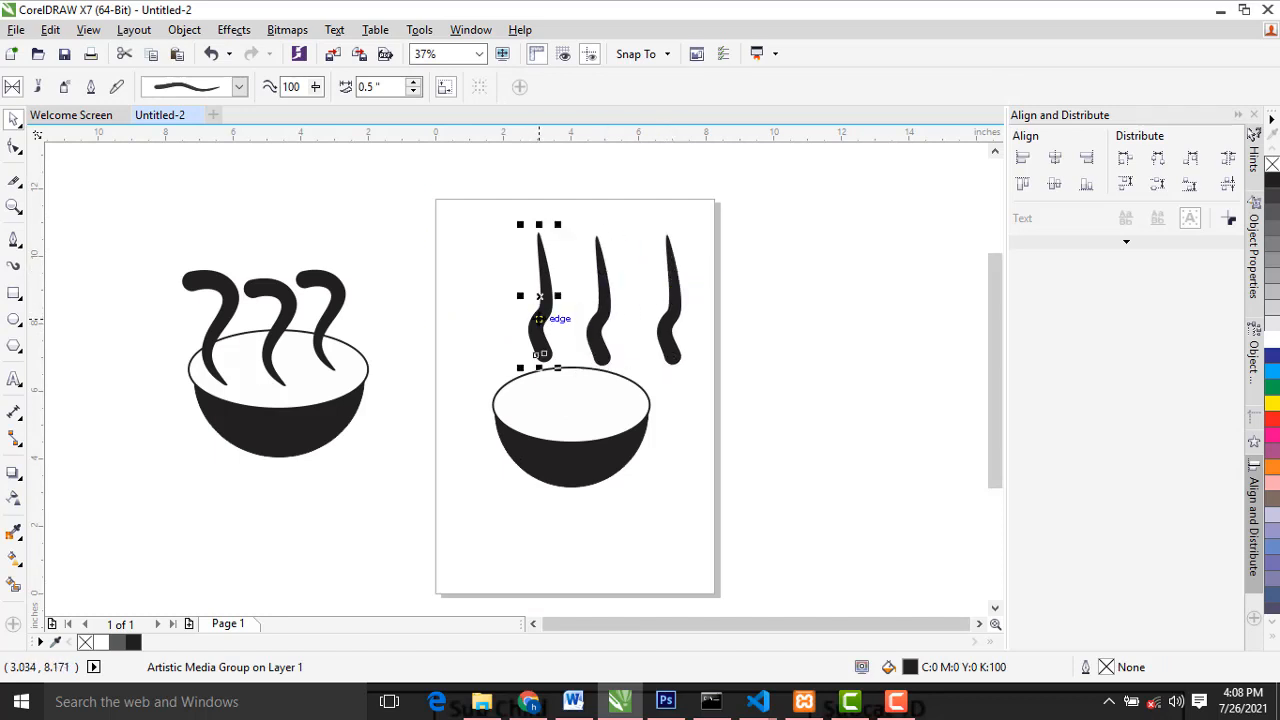
mouse_move(548, 296)
left_mouse_down()
mouse_move(538, 343)
mouse_move(598, 342)
mouse_move(573, 400)
left_mouse_up()
left_click(572, 288)
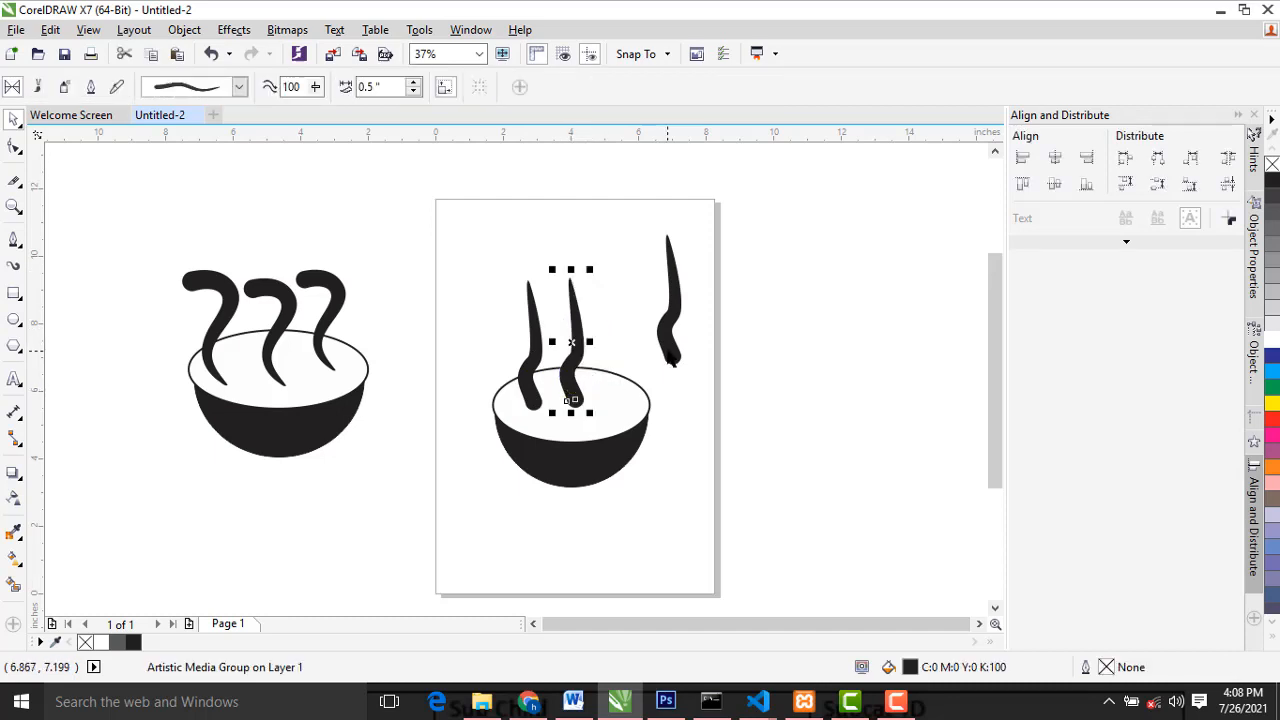
left_click(668, 340)
left_click_drag(668, 340, 611, 382)
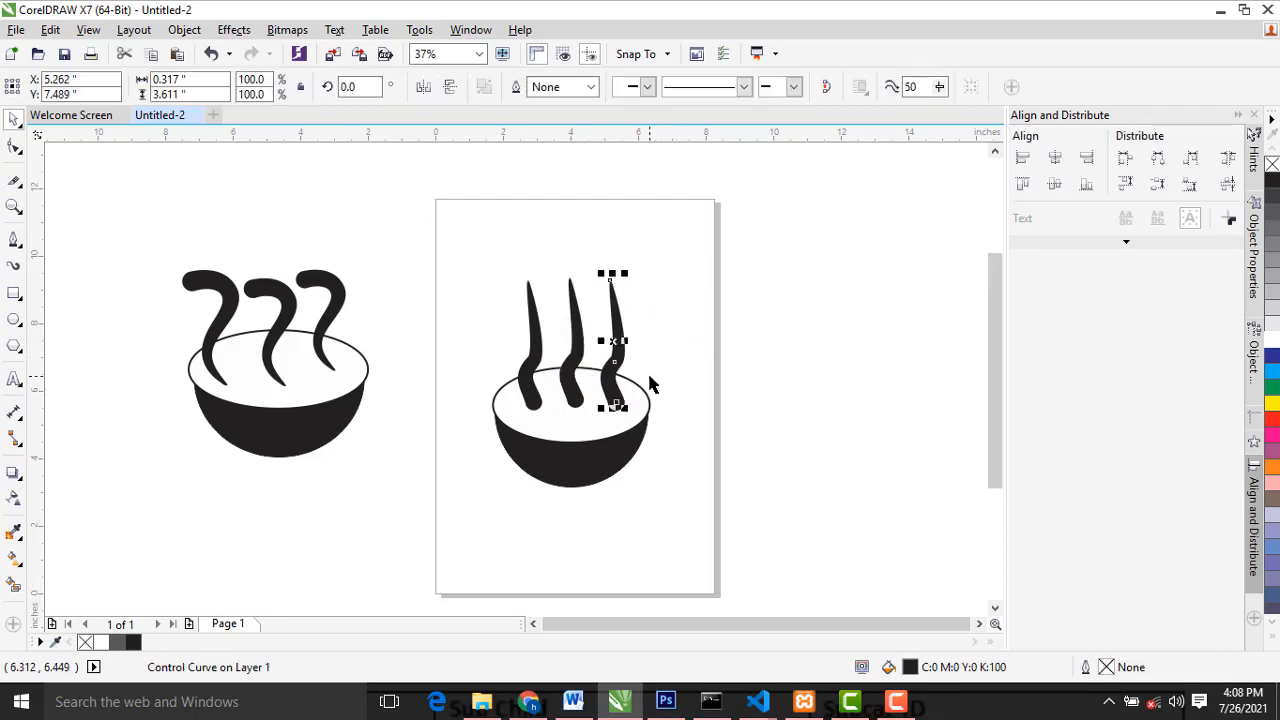
left_click(457, 506)
scroll(463, 500, "up", 2)
scroll(463, 500, "down", 2)
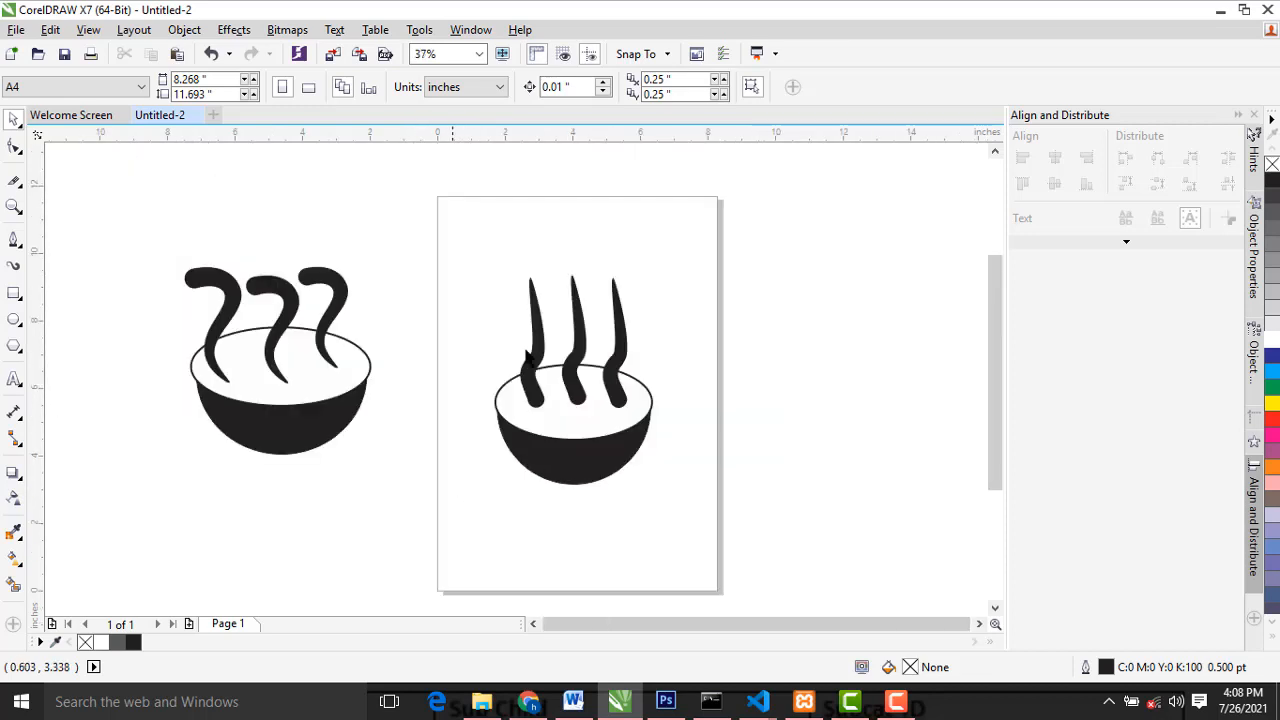
scroll(725, 440, "up", 2)
scroll(723, 434, "down", 2)
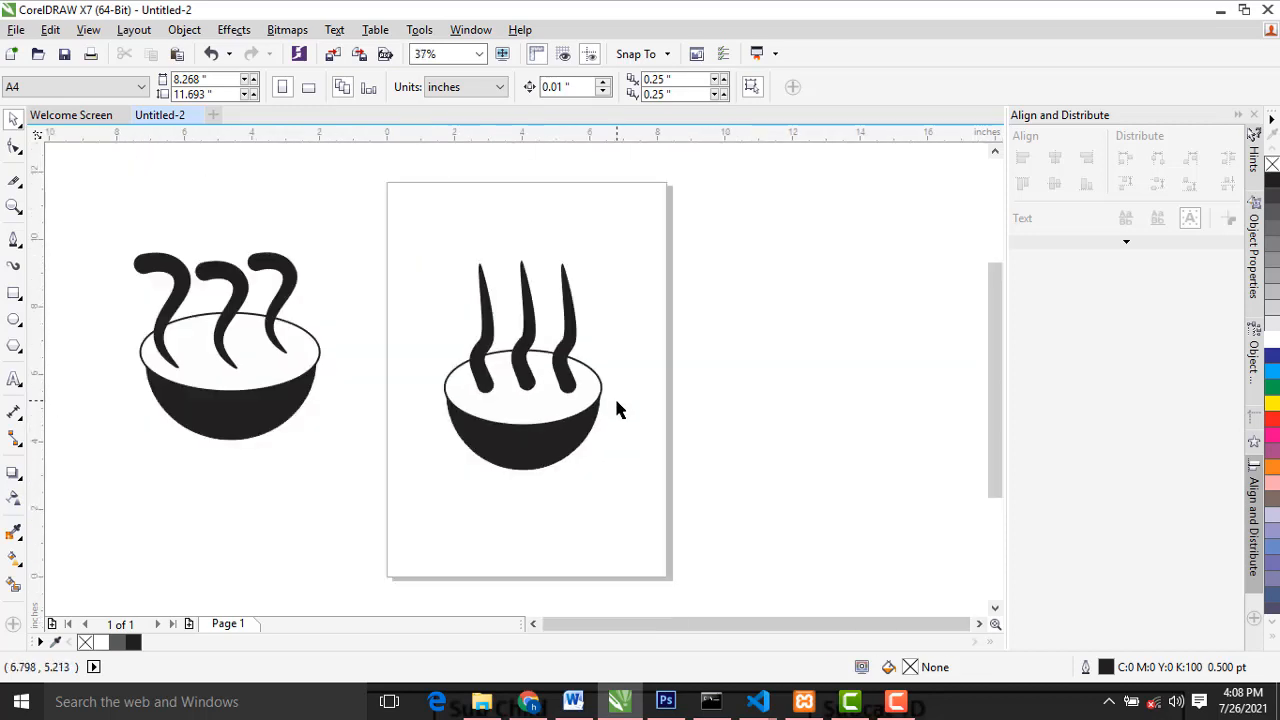
Step: Add the artistic text "Coffee" below the bowl and enlarge it to about 3.9 inches wide
scroll(517, 471, "down", 2)
scroll(512, 490, "up", 2)
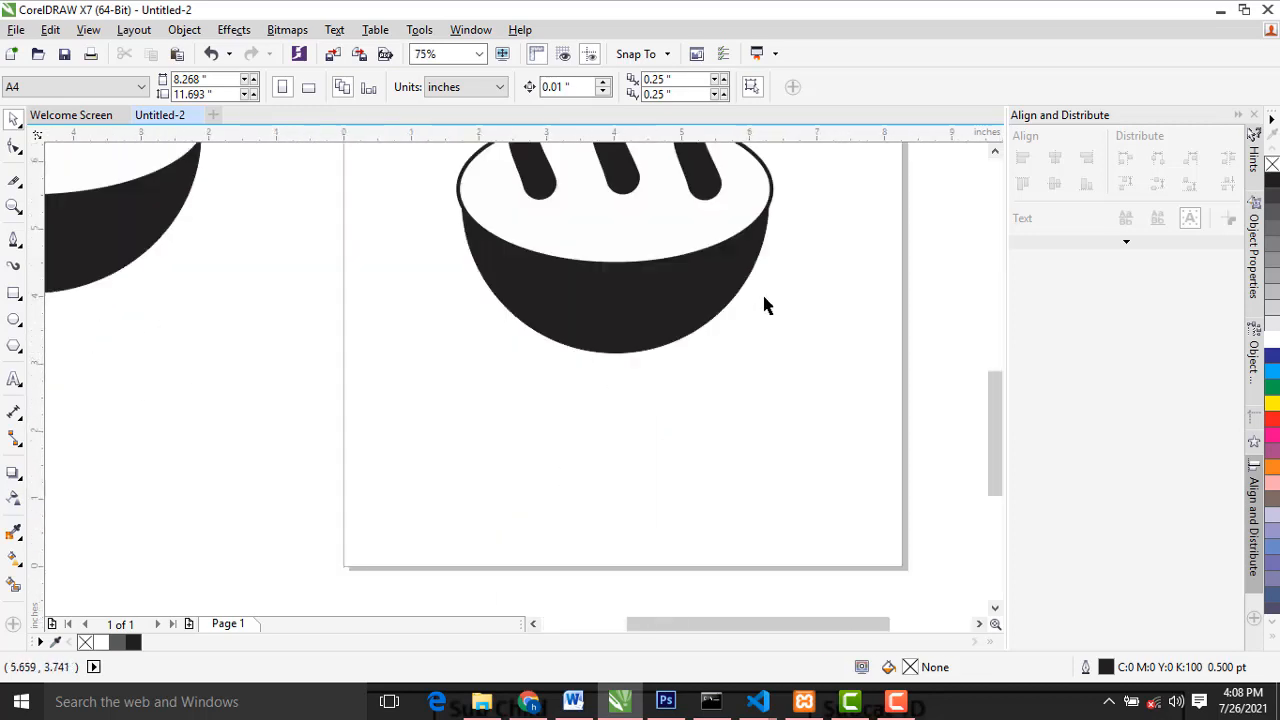
scroll(776, 206, "down", 1)
scroll(786, 224, "up", 1)
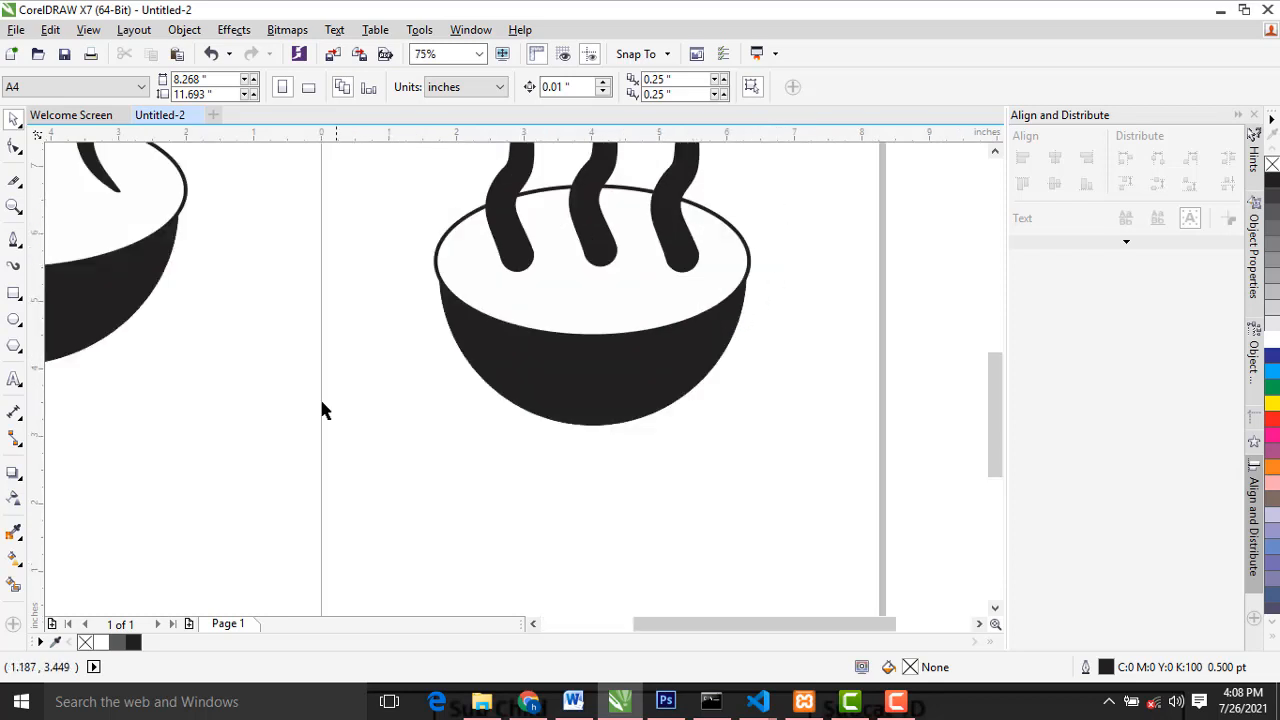
left_click(14, 379)
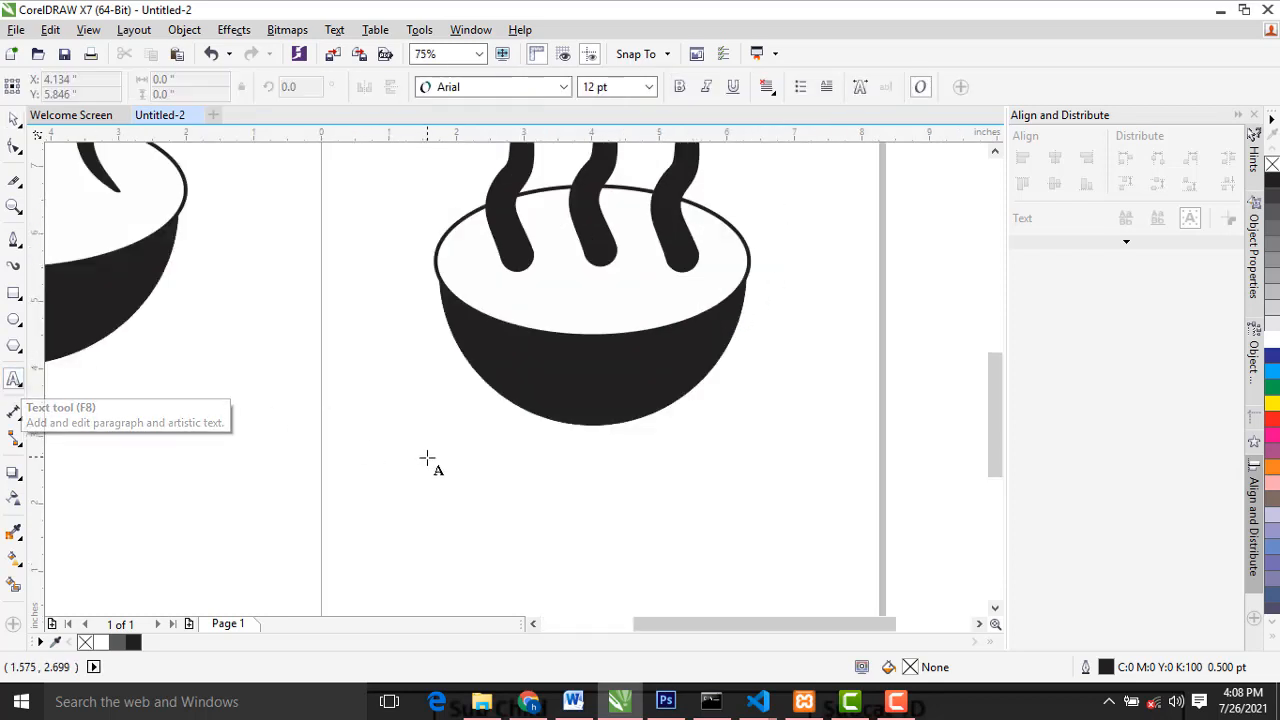
left_click(458, 509)
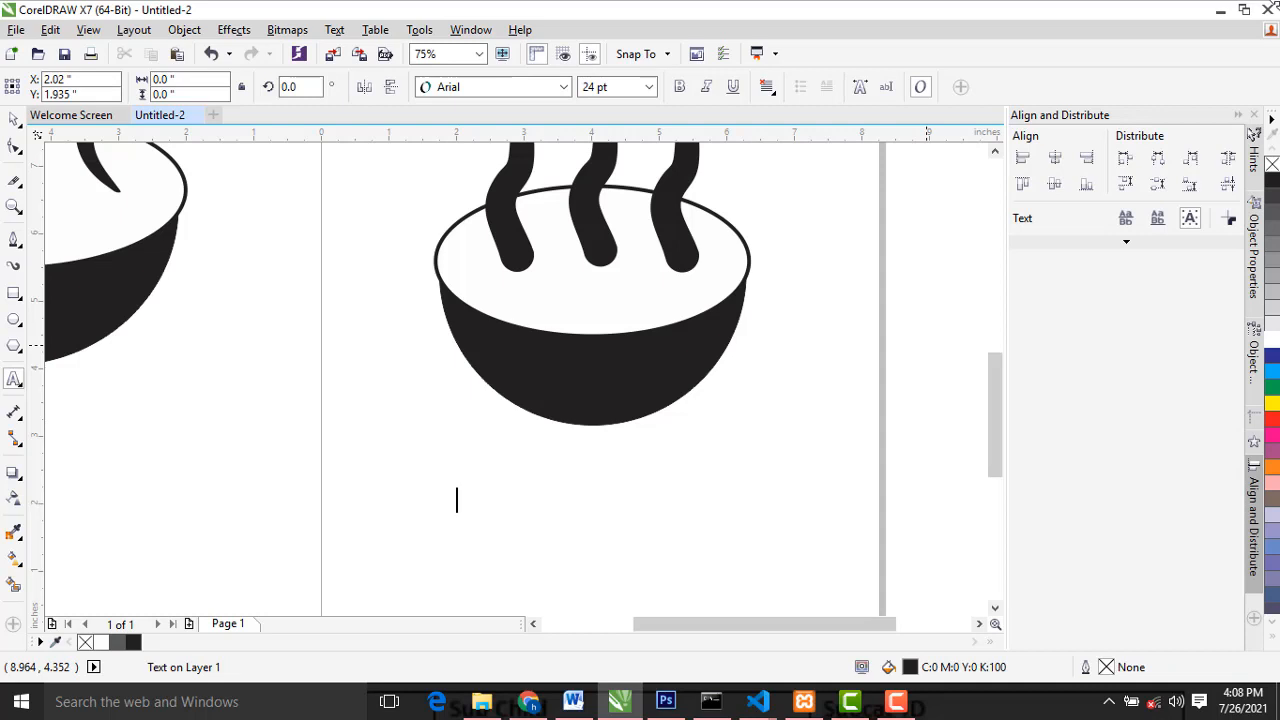
type("Coffee")
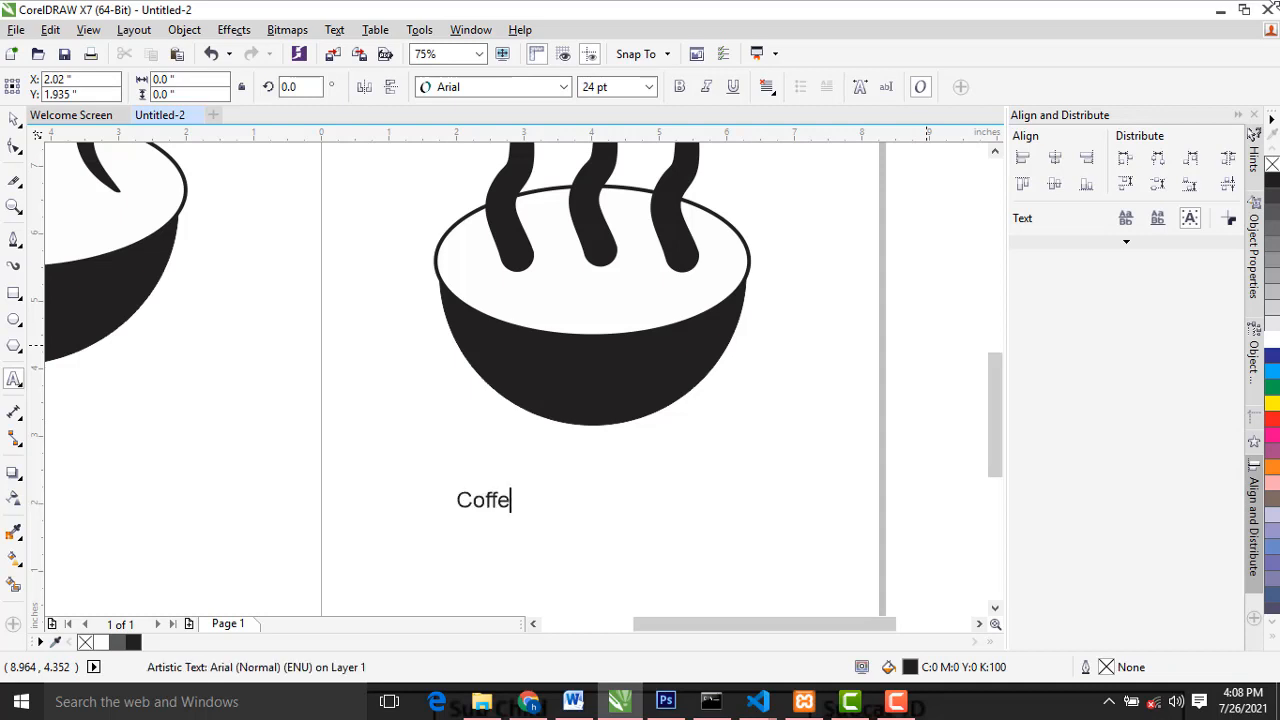
left_click(14, 120)
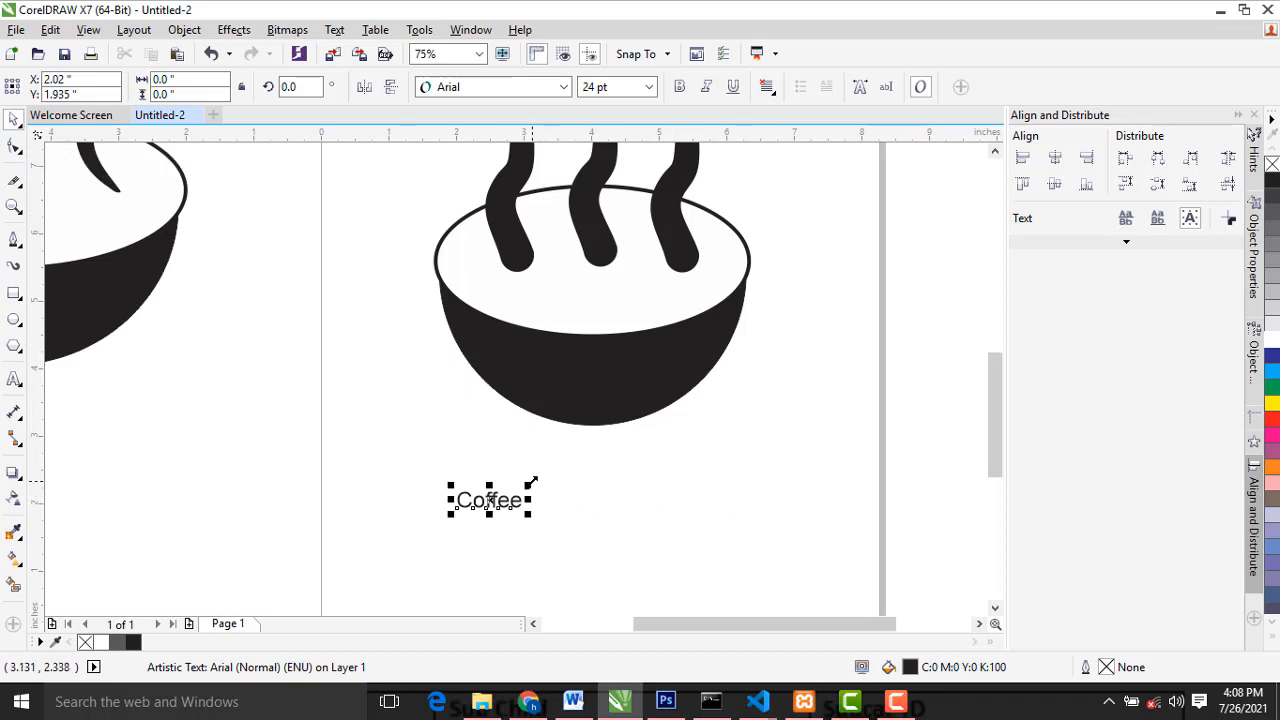
left_click_drag(532, 483, 837, 431)
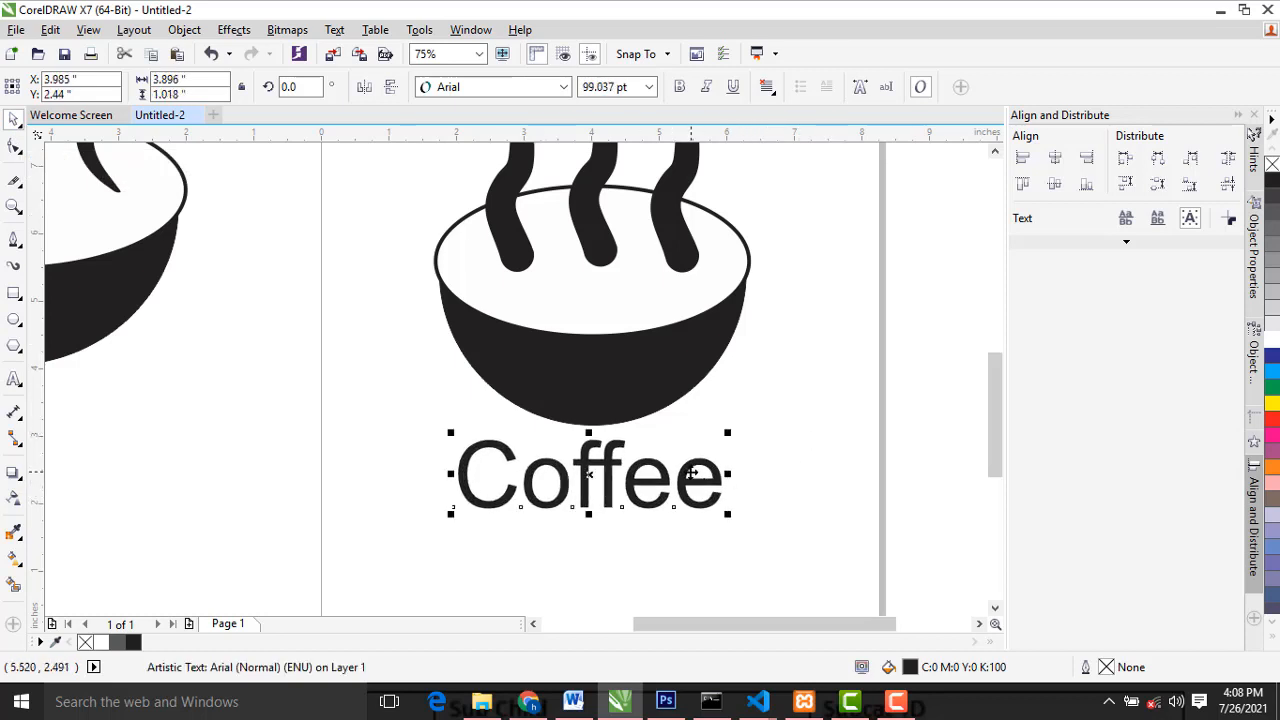
left_click(497, 88)
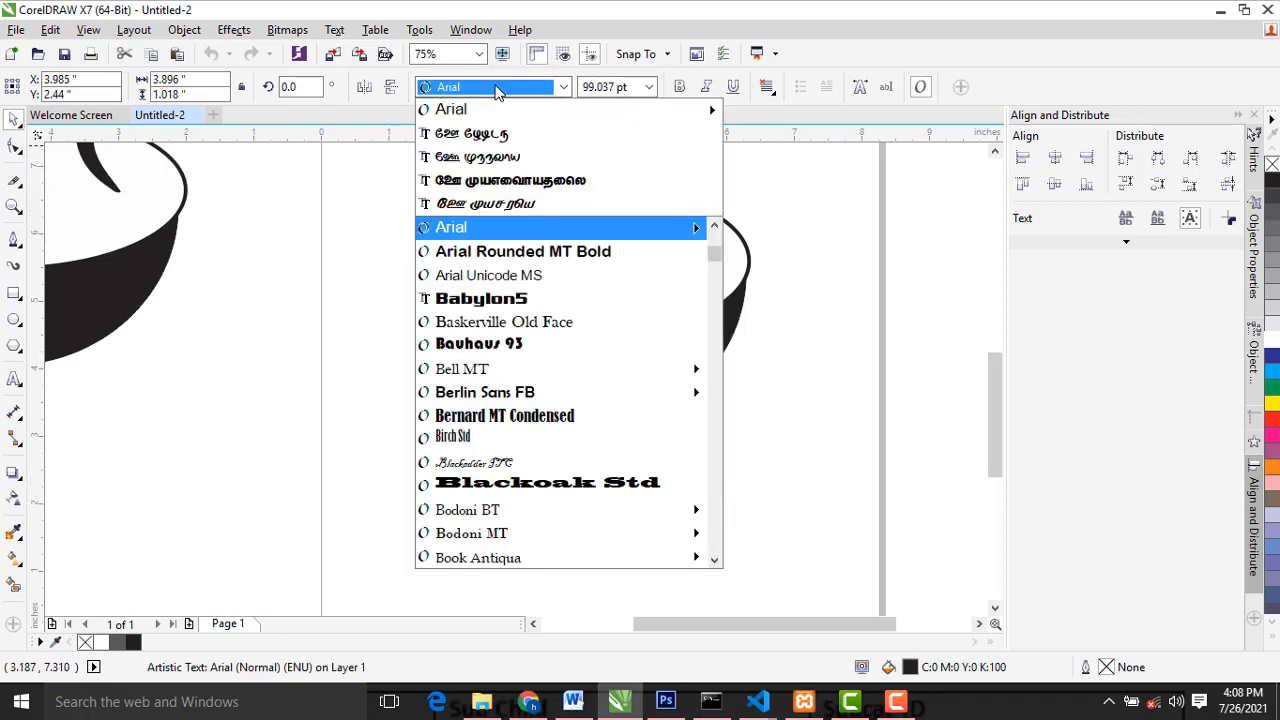
type("Popp")
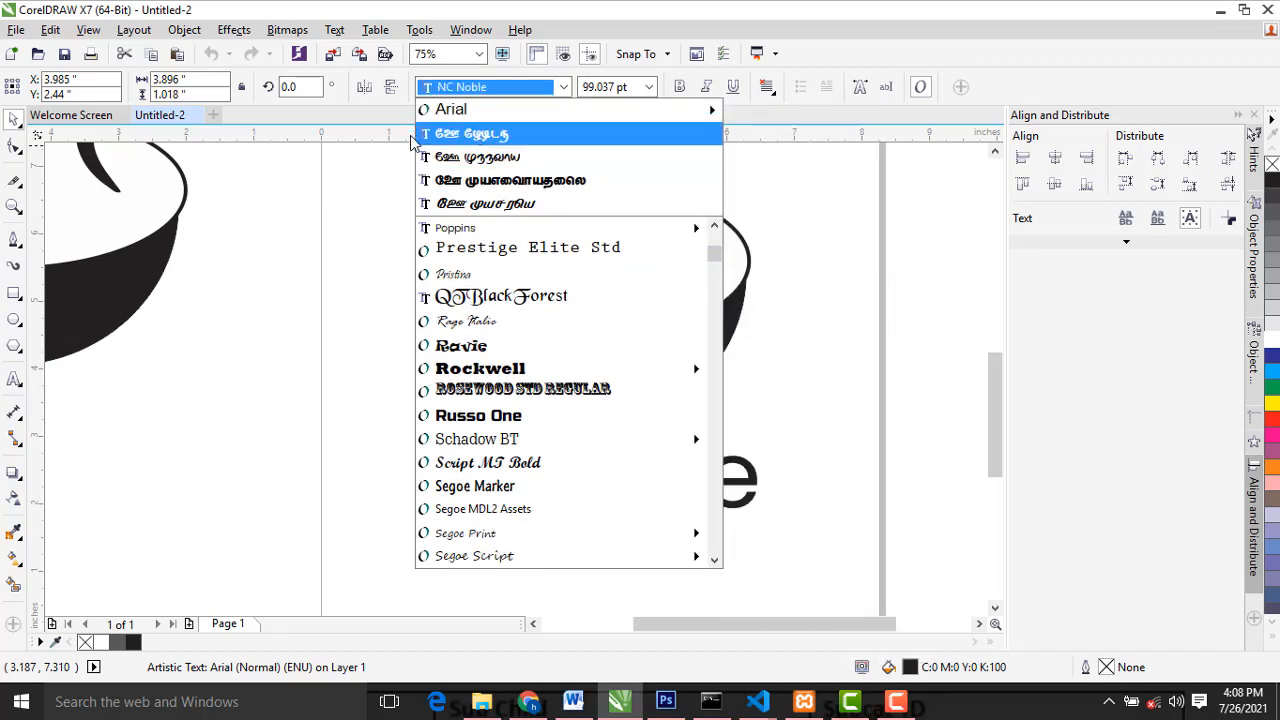
mouse_move(521, 122)
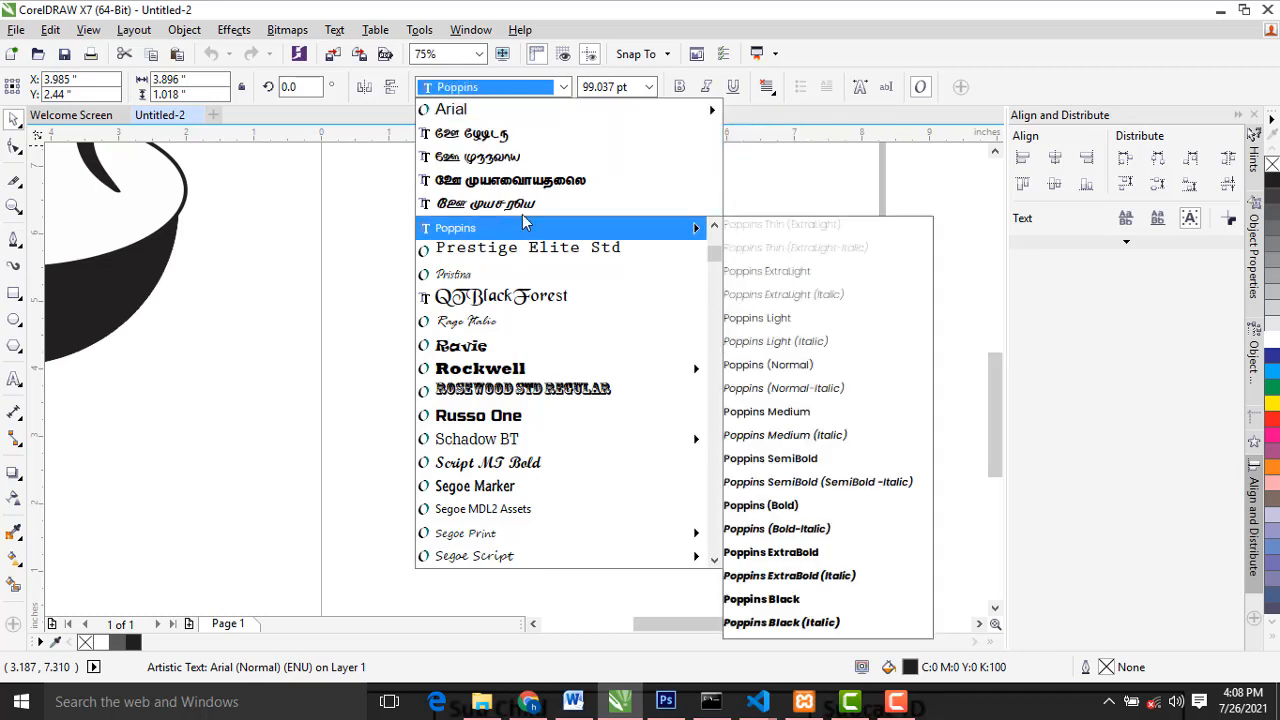
left_click(498, 92)
Step: Set the font of the "Coffee" text to Poppins Bold
left_click(498, 92)
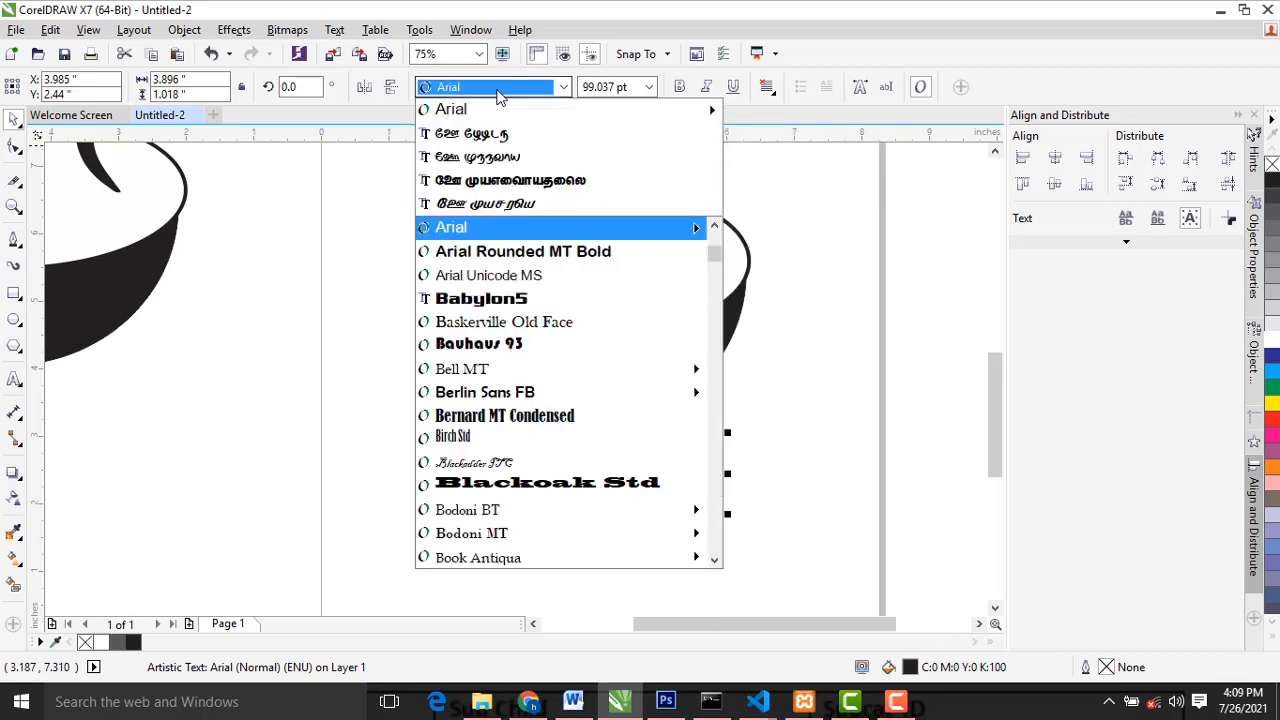
type("Poppins")
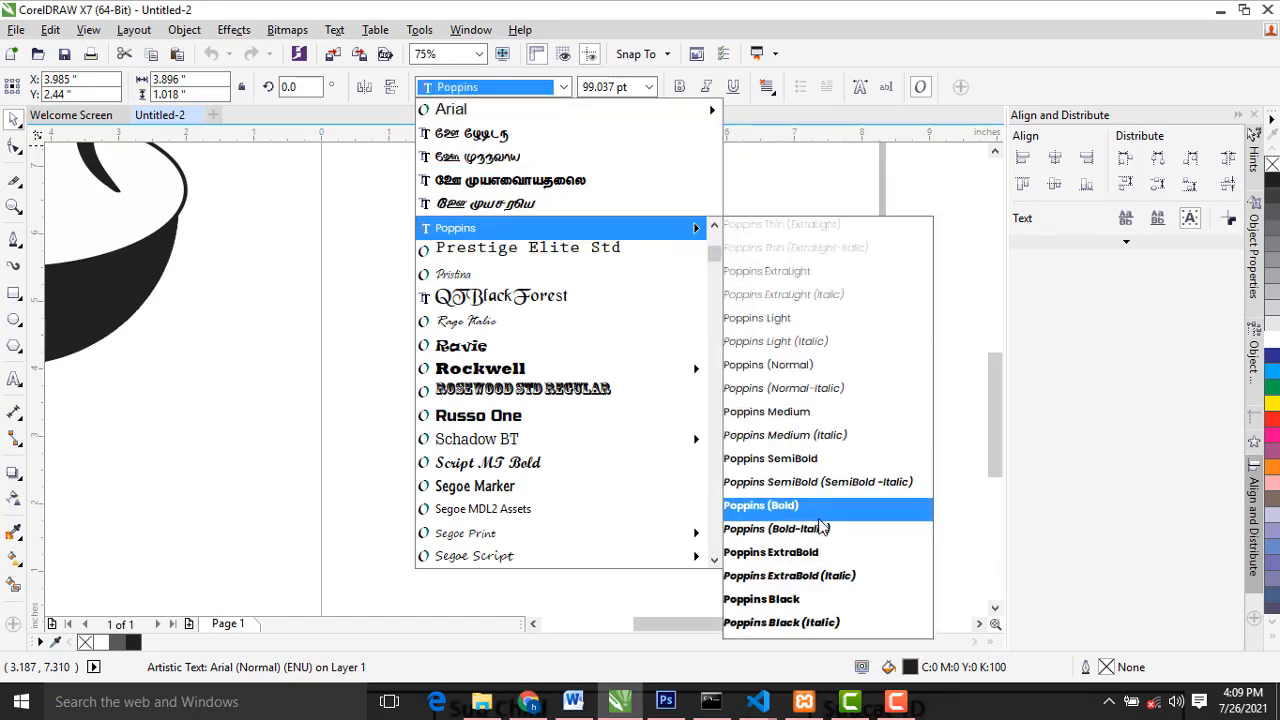
left_click(813, 511)
scroll(793, 502, "down", 2)
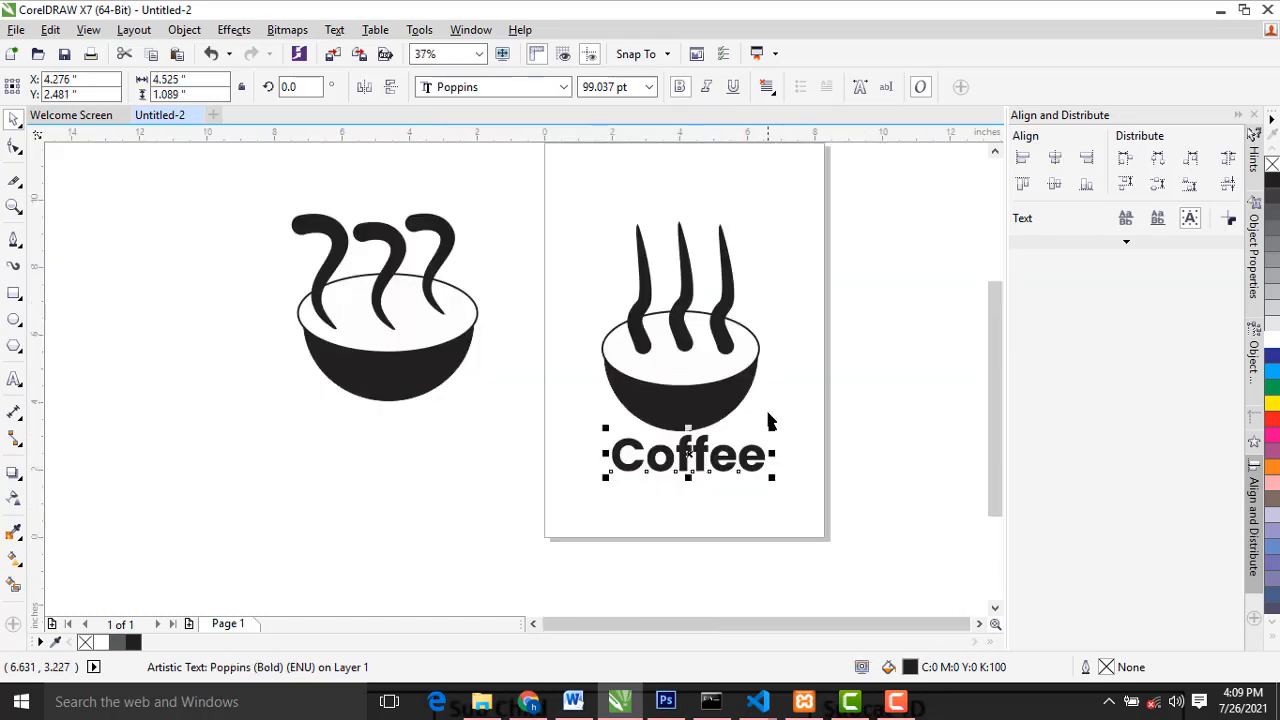
left_click(782, 392)
Step: Move the "Coffee" text slightly down to leave a small gap beneath the bowl
scroll(774, 375, "up", 2)
scroll(776, 367, "down", 1)
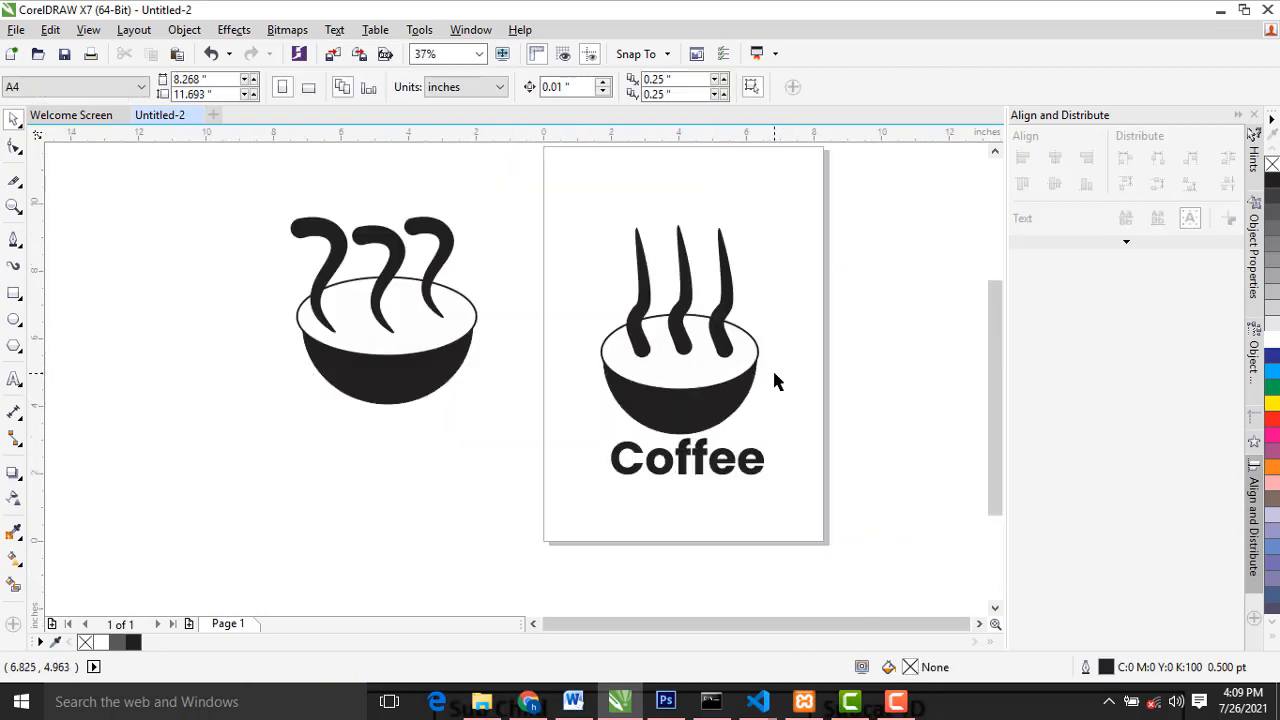
left_click(732, 469)
left_click_drag(715, 469, 715, 473)
left_click(779, 411)
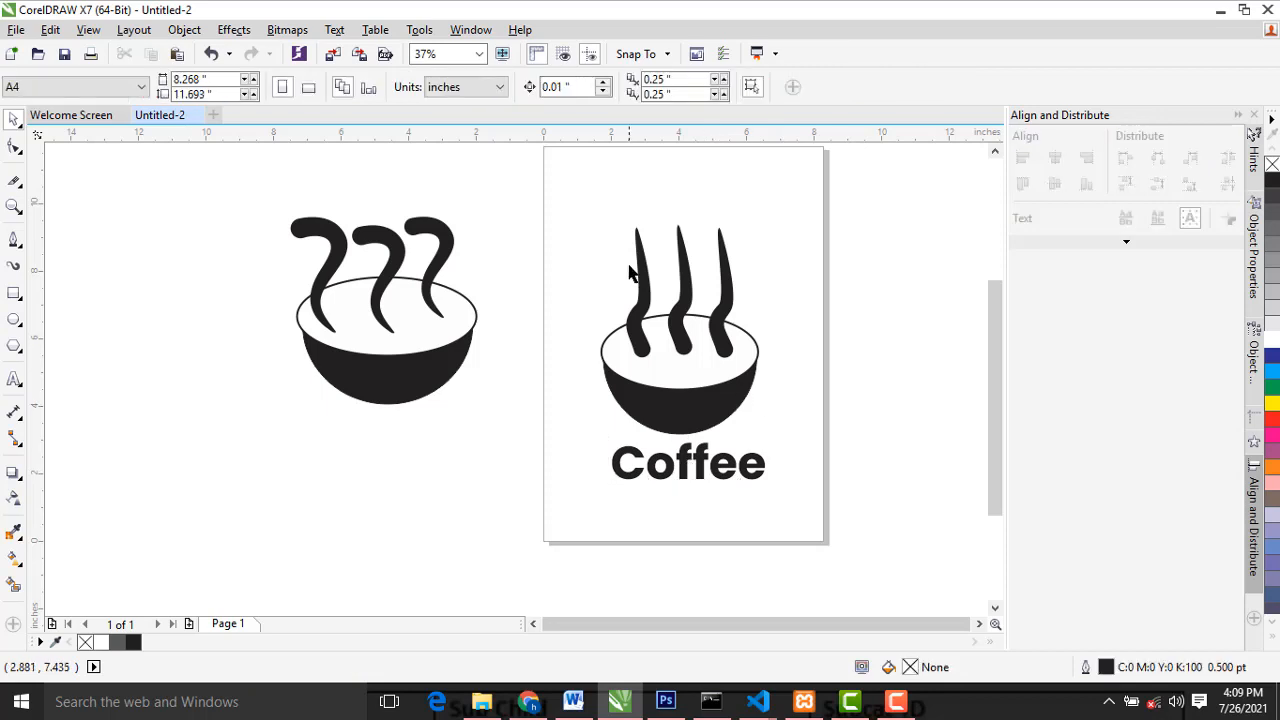
Step: Scale the bowl together with its three steam strokes down proportionally to 45.5%
left_click_drag(584, 160, 781, 442)
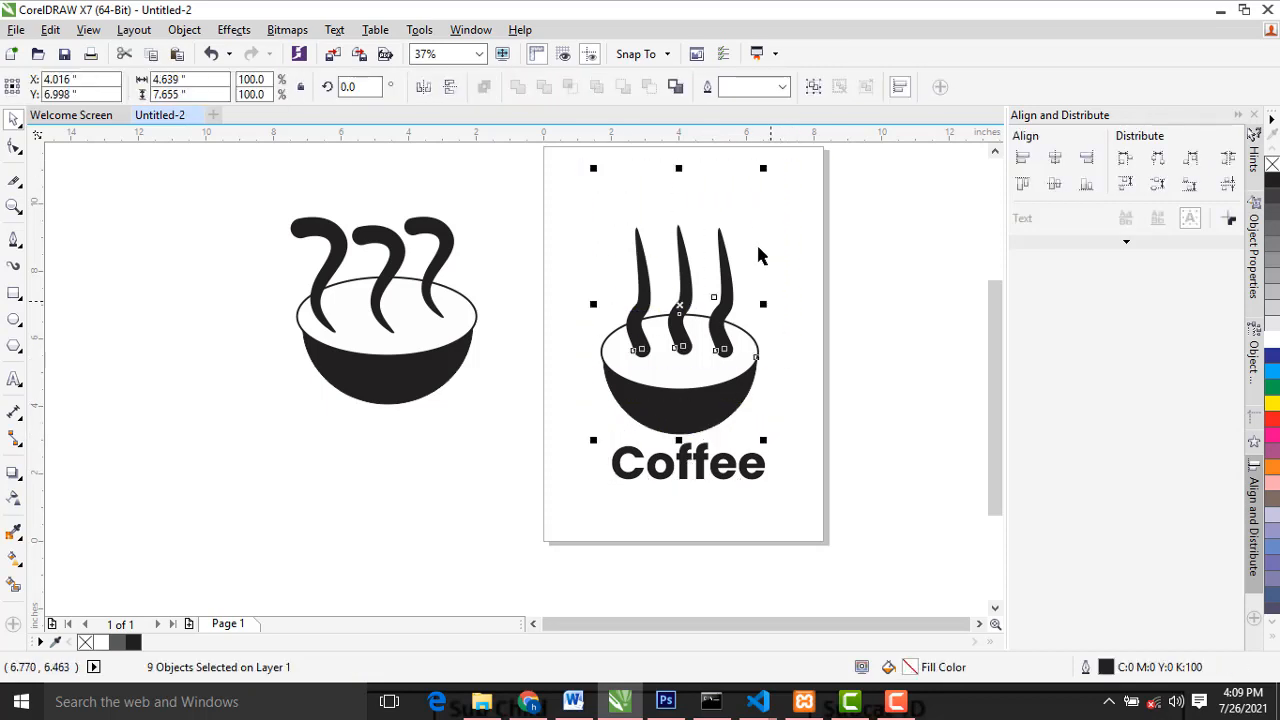
left_click_drag(764, 167, 740, 312)
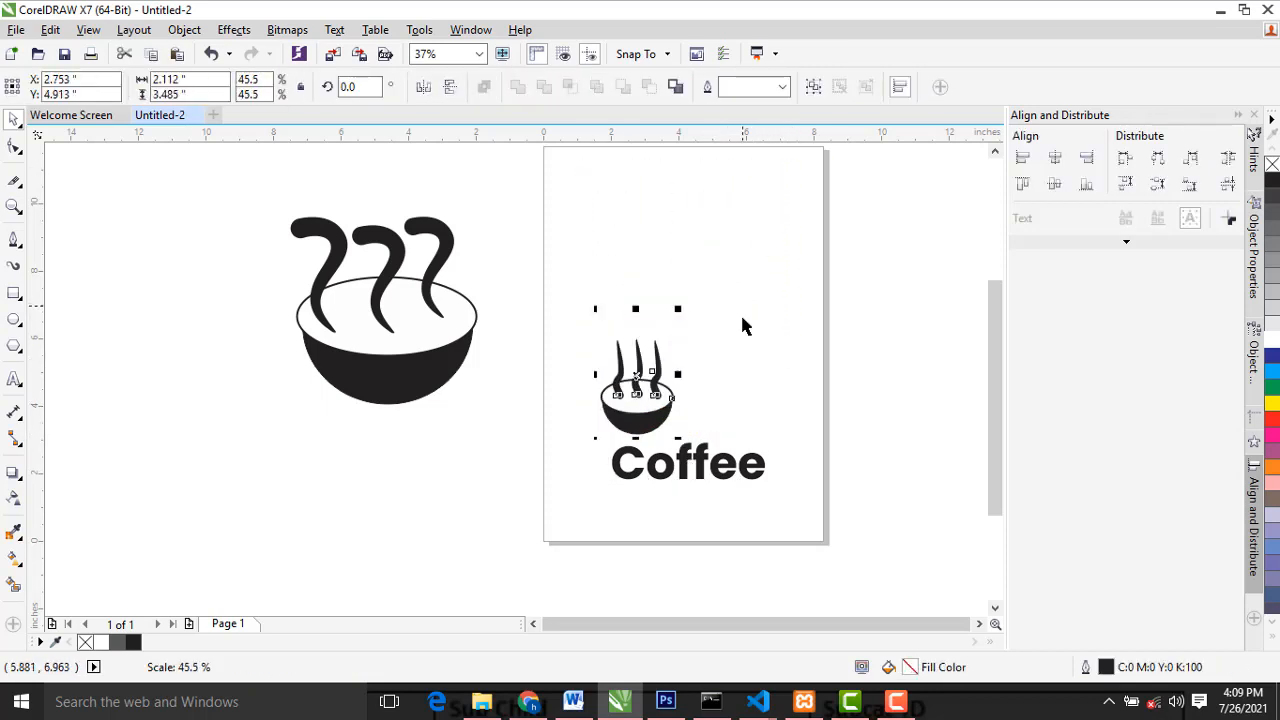
left_click(740, 317)
left_click(688, 487)
left_click(585, 460)
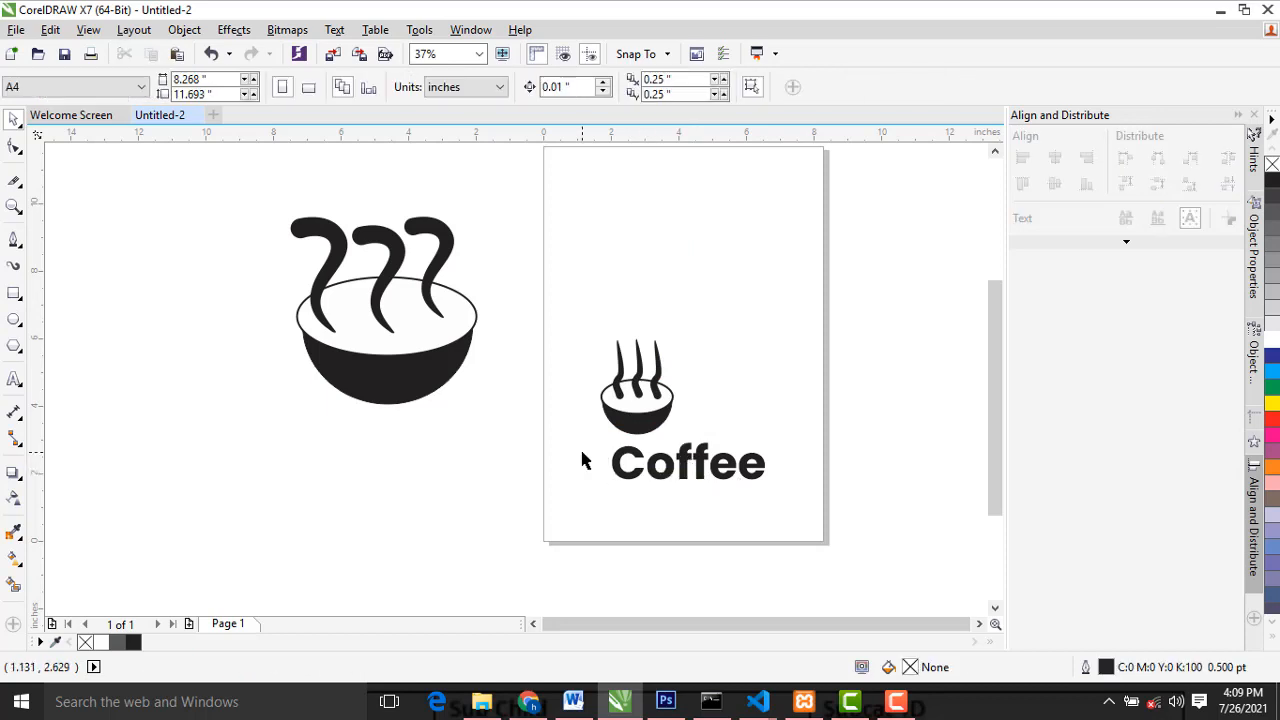
Step: Move the "Coffee" text left so that it sits roughly centred beneath the small steaming bowl
left_click_drag(535, 450, 530, 446)
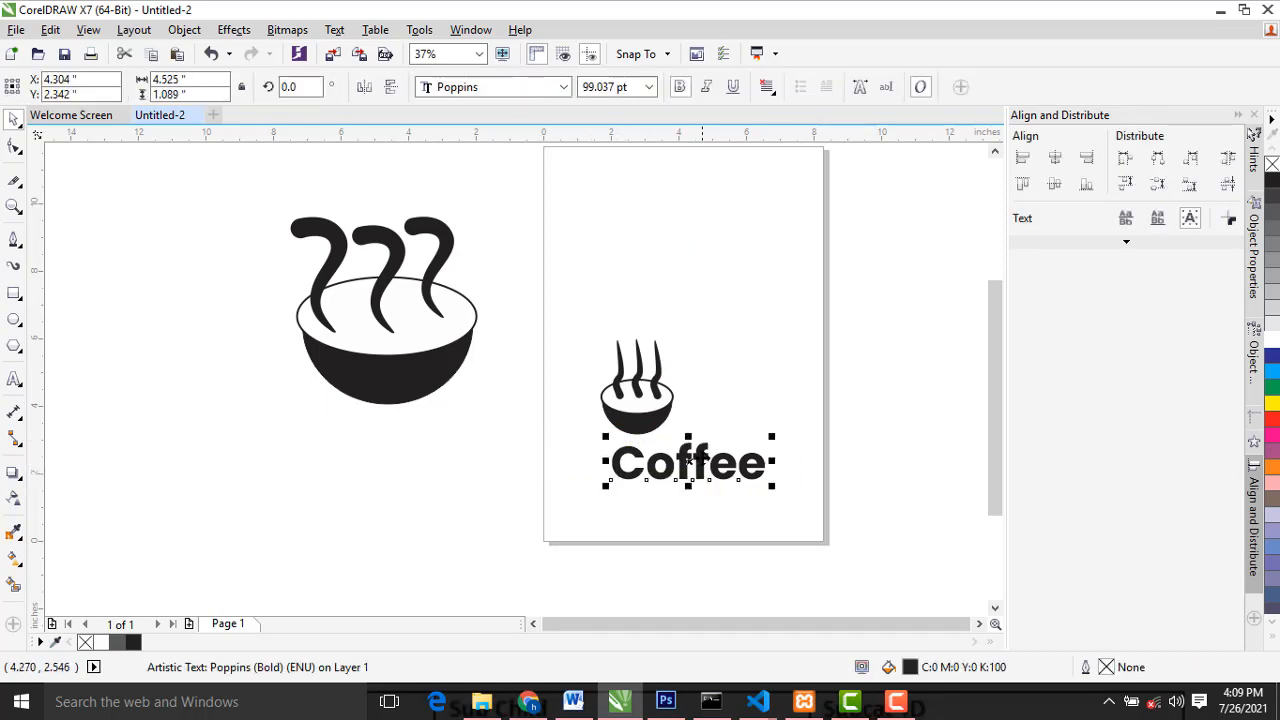
left_click_drag(688, 462, 645, 461)
left_click(829, 392)
scroll(735, 465, "up", 1)
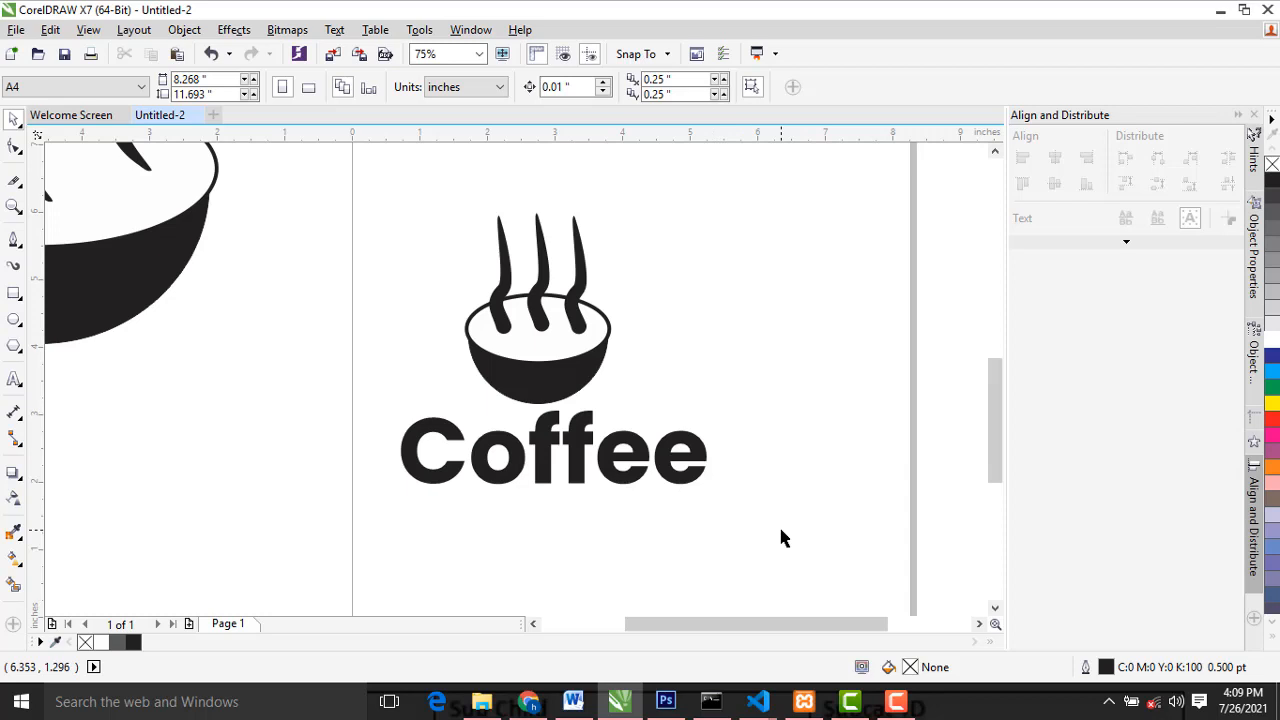
scroll(394, 366, "down", 1)
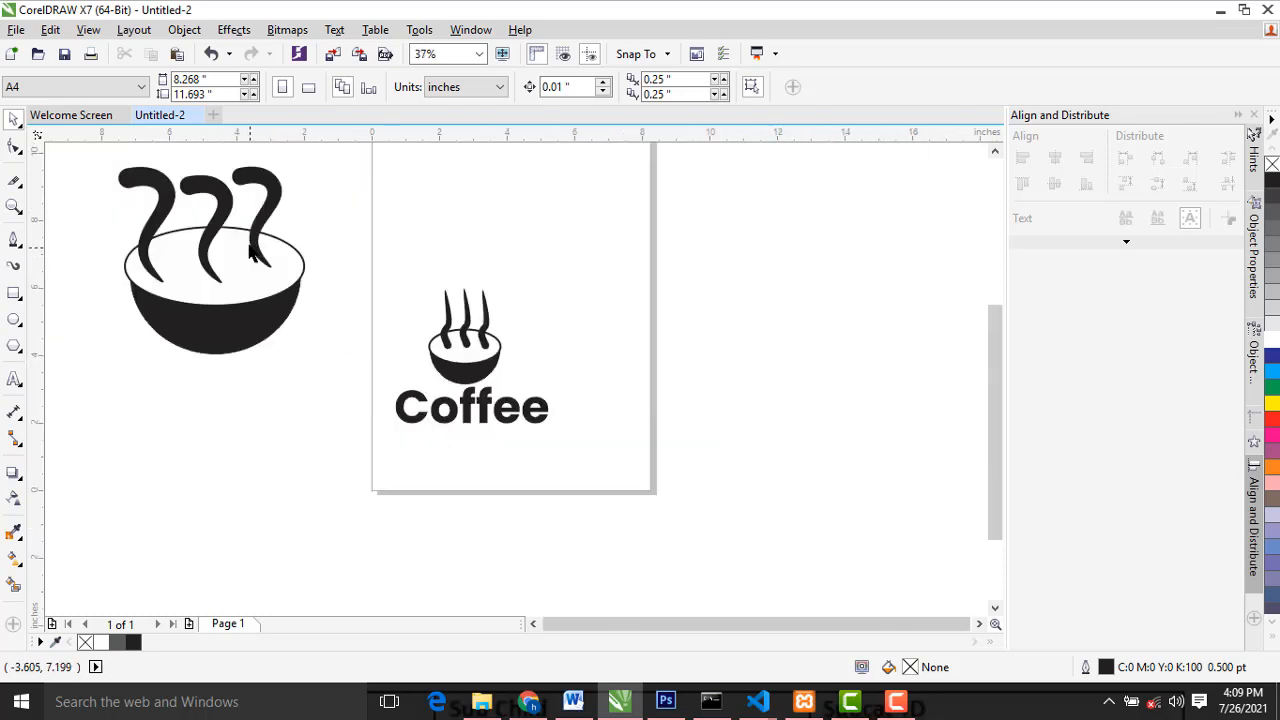
scroll(341, 378, "up", 1)
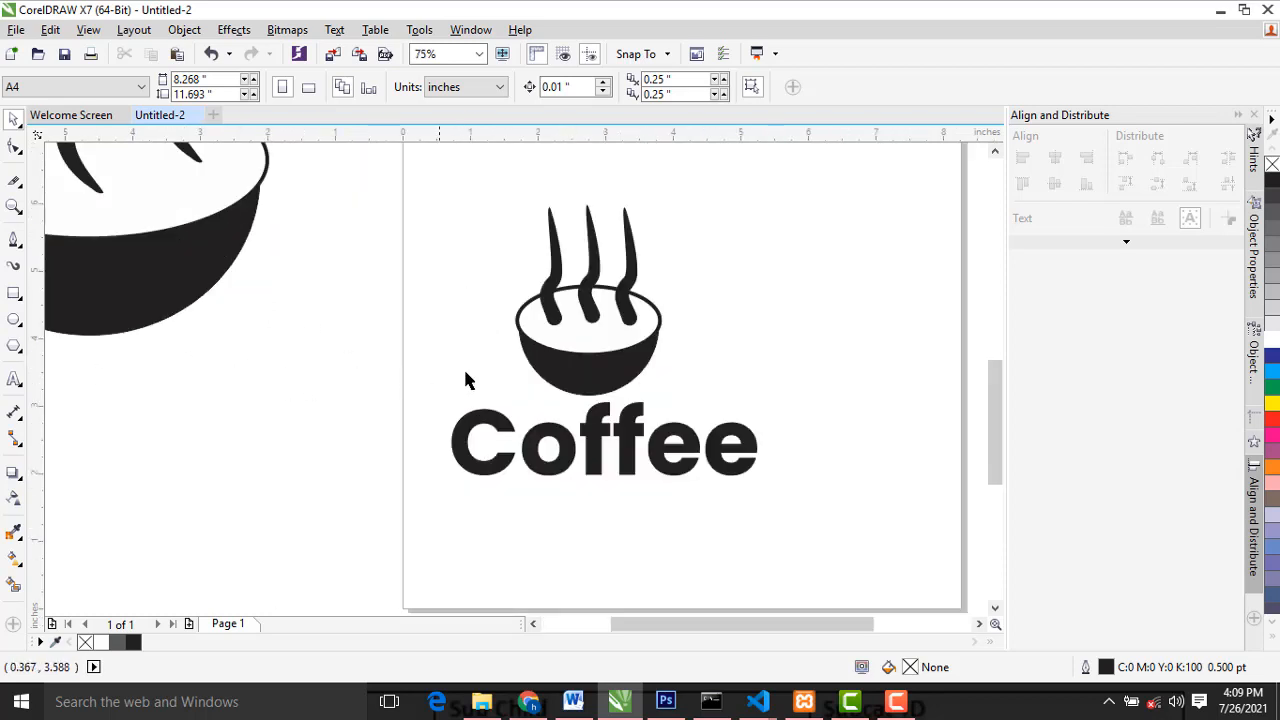